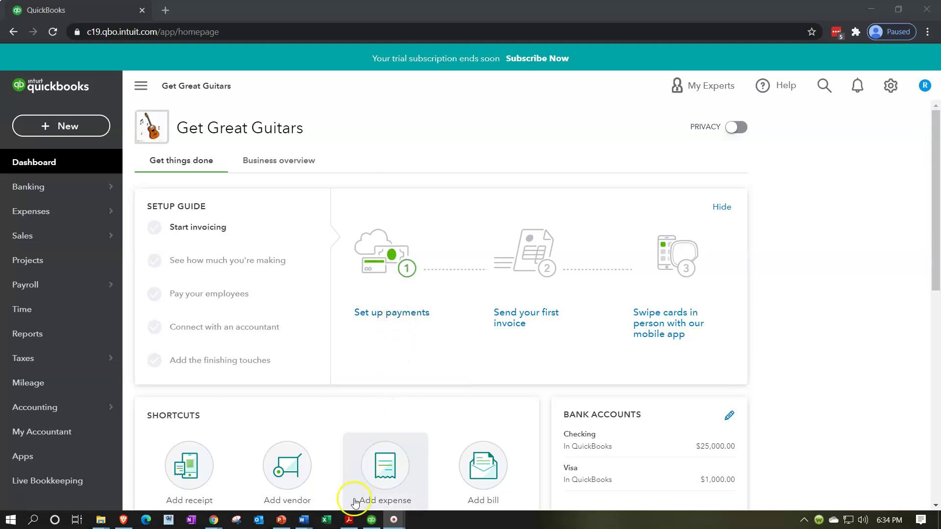
# Switch to Adobe Acrobat Reader to examine the beginning trial balance for Dec 31, 20, and return to QuickBooks
pyautogui.click(349, 520)
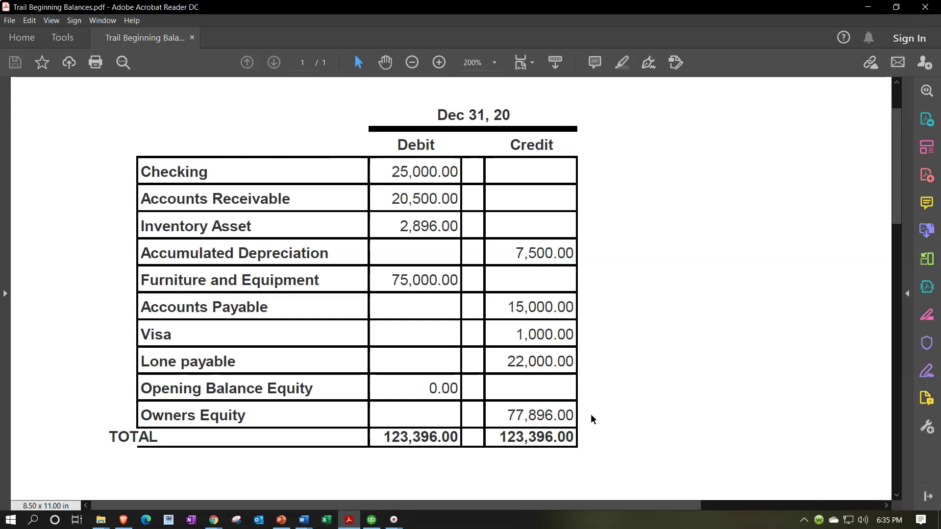
pyautogui.click(864, 11)
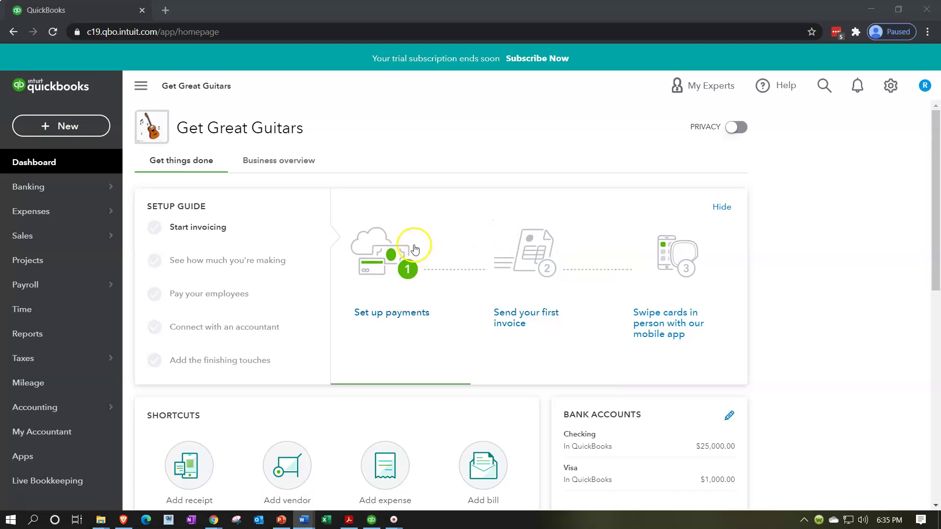
# Duplicate the QuickBooks browser tab three times so that four tabs are open
pyautogui.rightClick(106, 12)
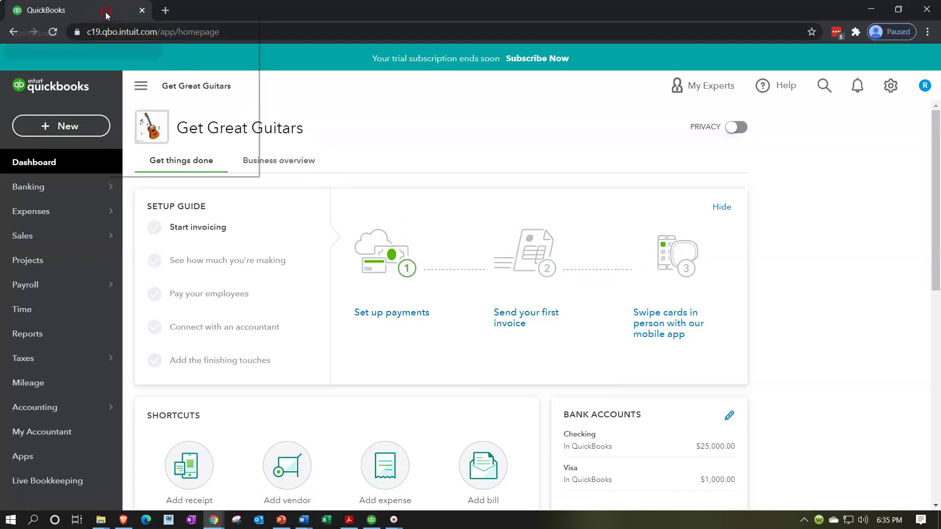
pyautogui.click(135, 85)
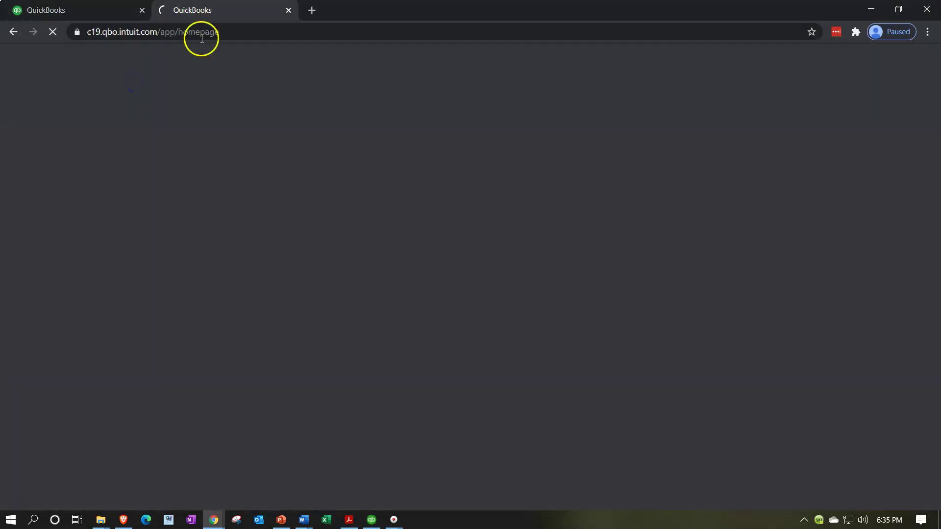
pyautogui.rightClick(227, 14)
pyautogui.click(252, 86)
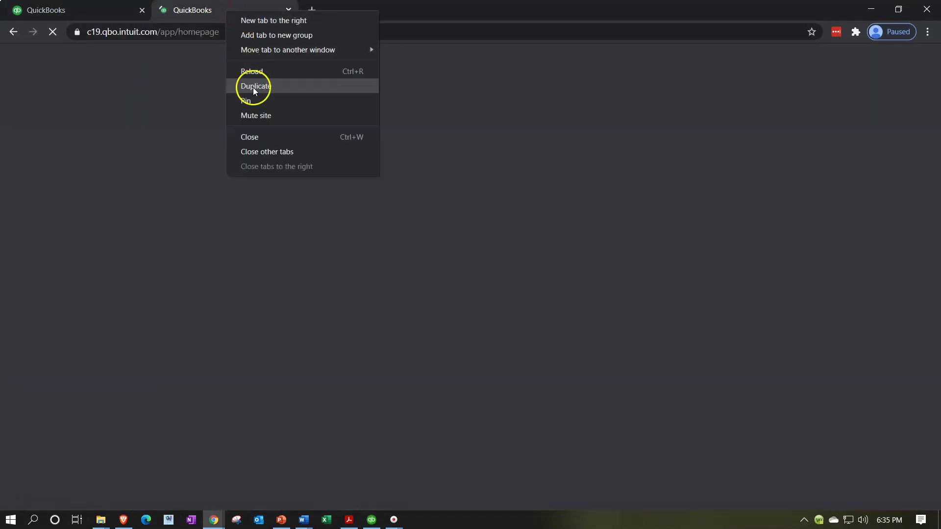
pyautogui.rightClick(365, 14)
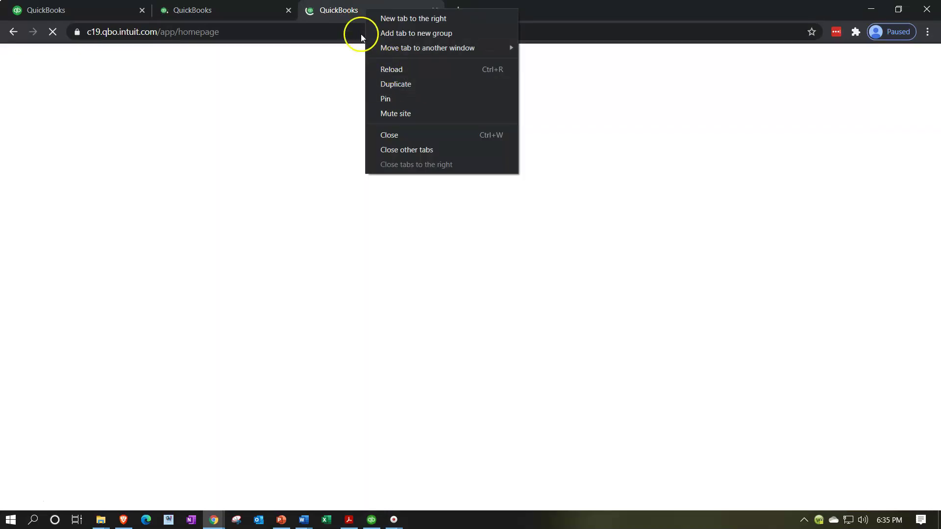
pyautogui.rightClick(349, 15)
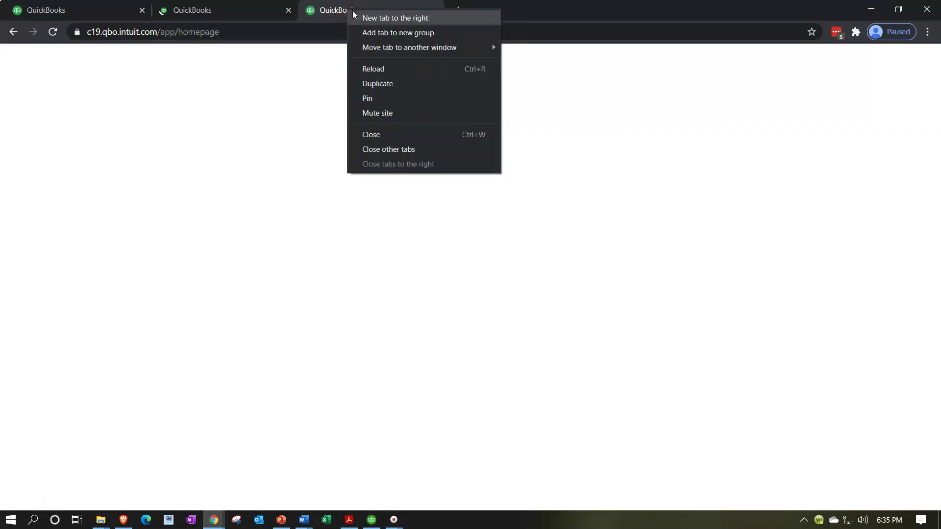
pyautogui.click(377, 83)
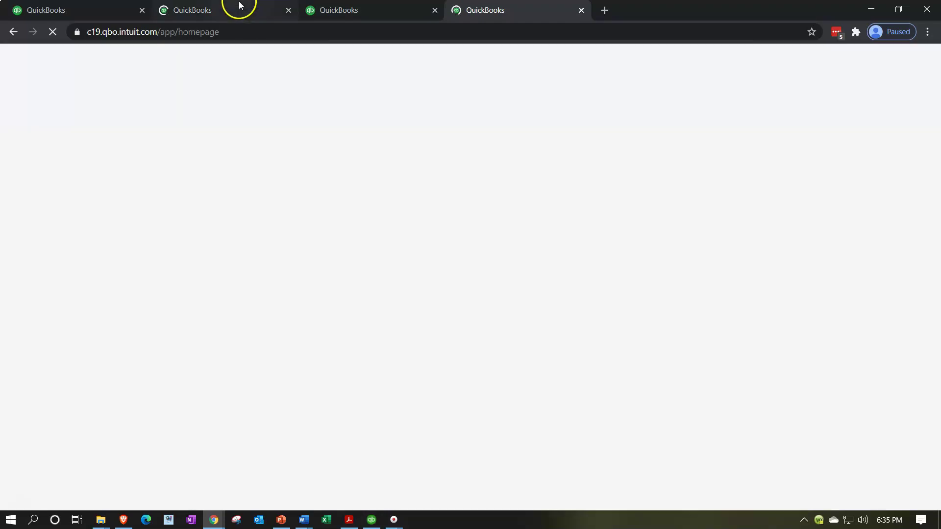
# Open the Balance Sheet report from the favorite reports in the second QuickBooks tab
pyautogui.click(239, 5)
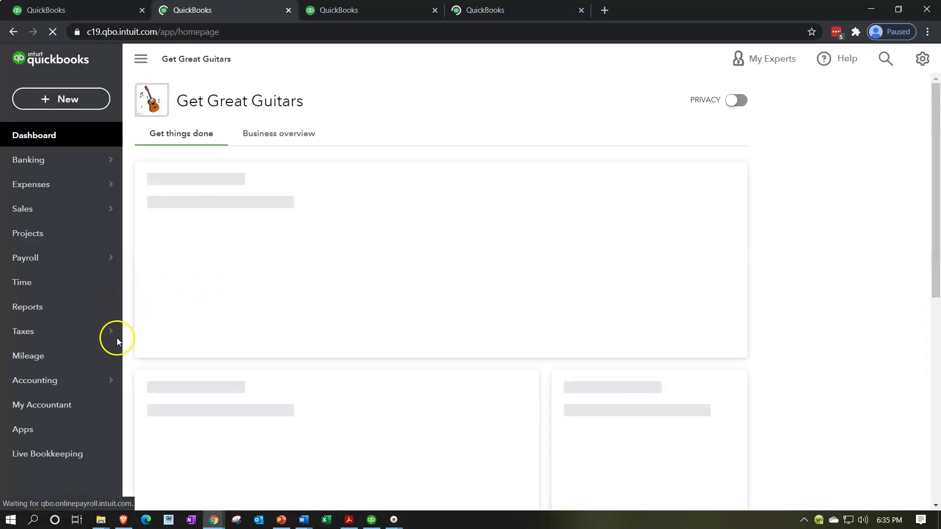
pyautogui.click(47, 308)
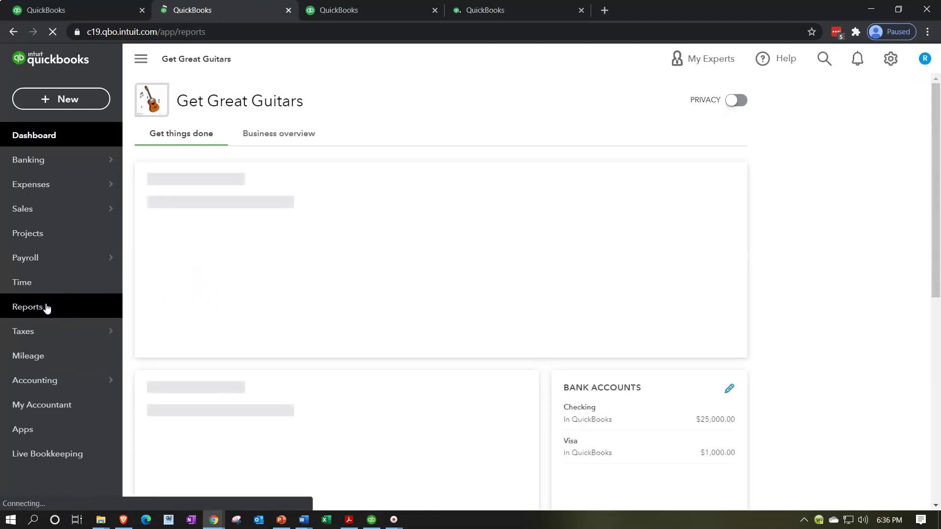
pyautogui.scroll(-1, 311, 327)
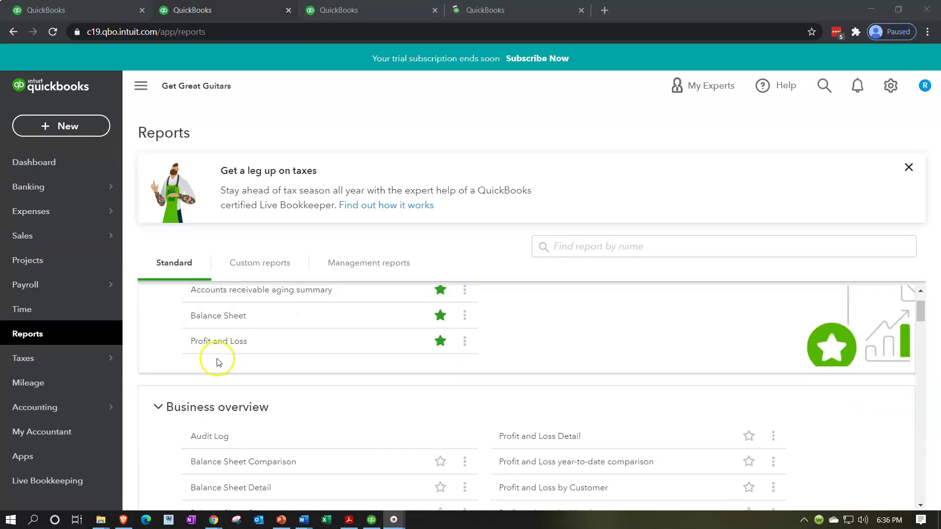
pyautogui.click(210, 322)
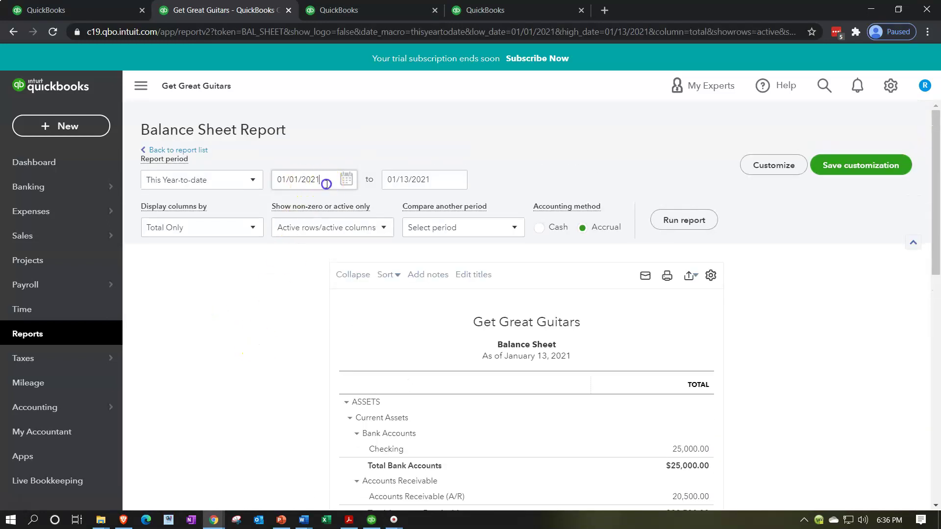
# Set the Balance Sheet report period to 01/01/2020 through 12/31/2020 and run the report
pyautogui.write('010120')
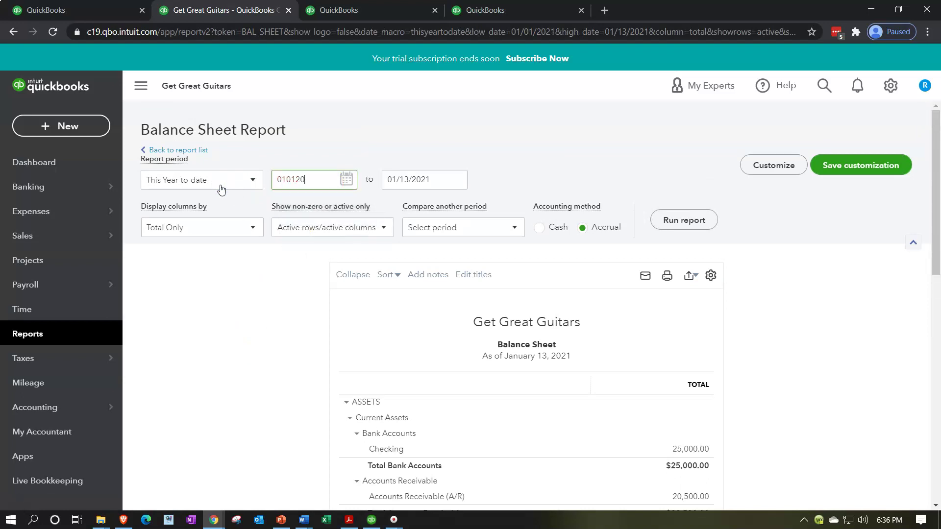
pyautogui.press('Tab')
pyautogui.write('123120')
pyautogui.press('Tab')
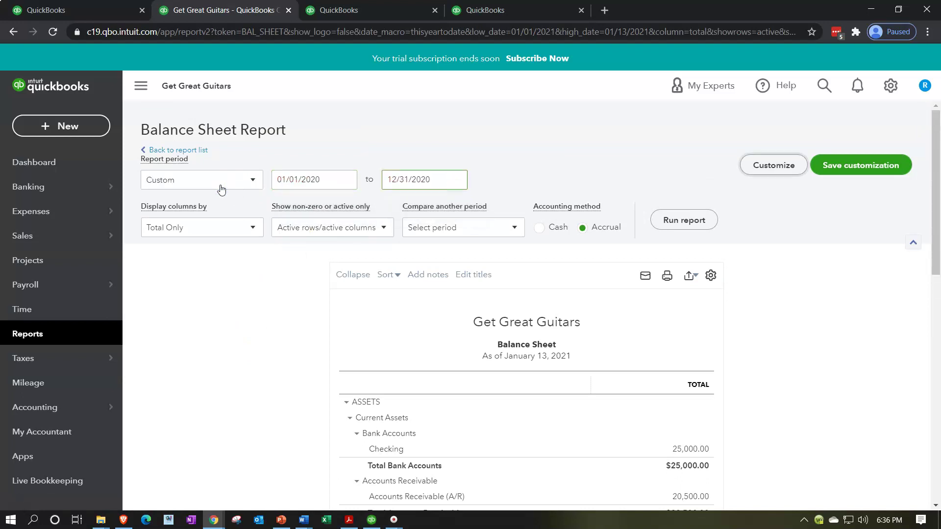
pyautogui.click(664, 220)
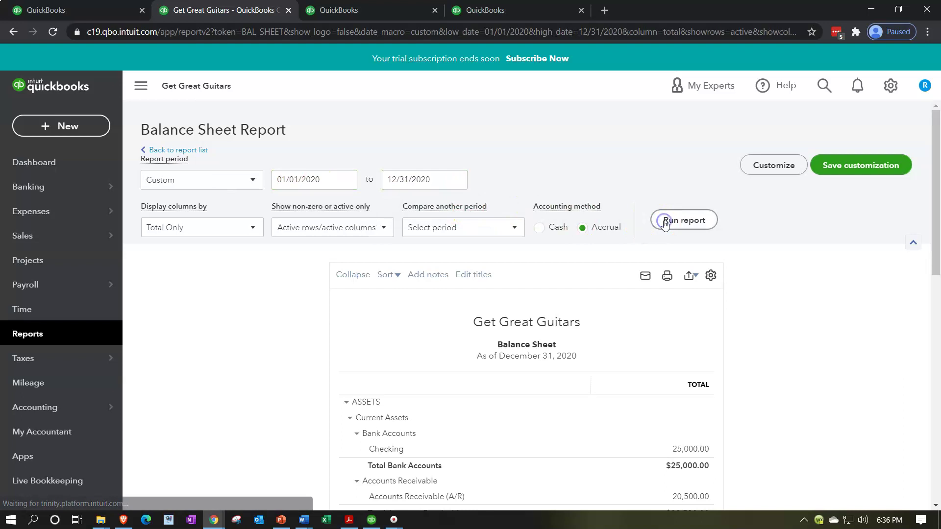
# Enlarge the Balance Sheet with the navigation menu hidden and examine it from assets through total liabilities and equity
pyautogui.scroll(-3, 665, 223)
pyautogui.click(141, 86)
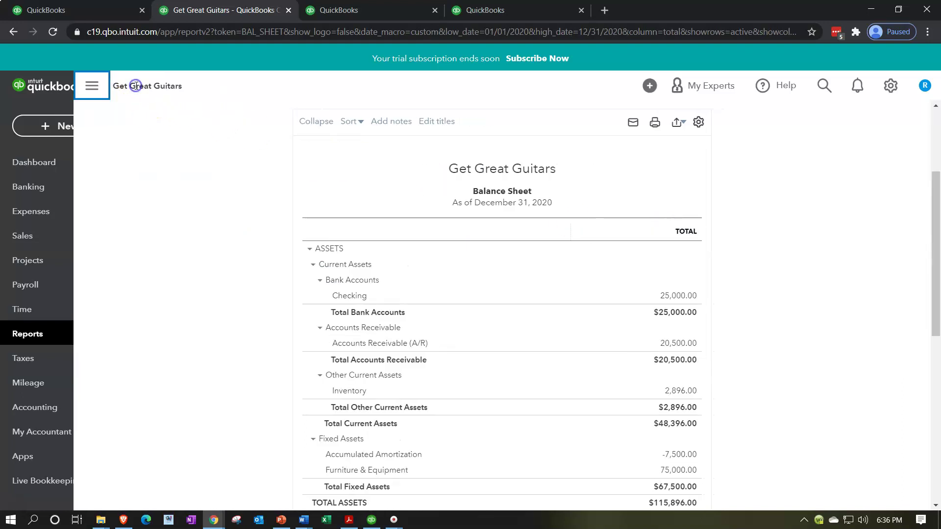
pyautogui.hotkey('ctrl', '+')
pyautogui.hotkey('ctrl', '+')
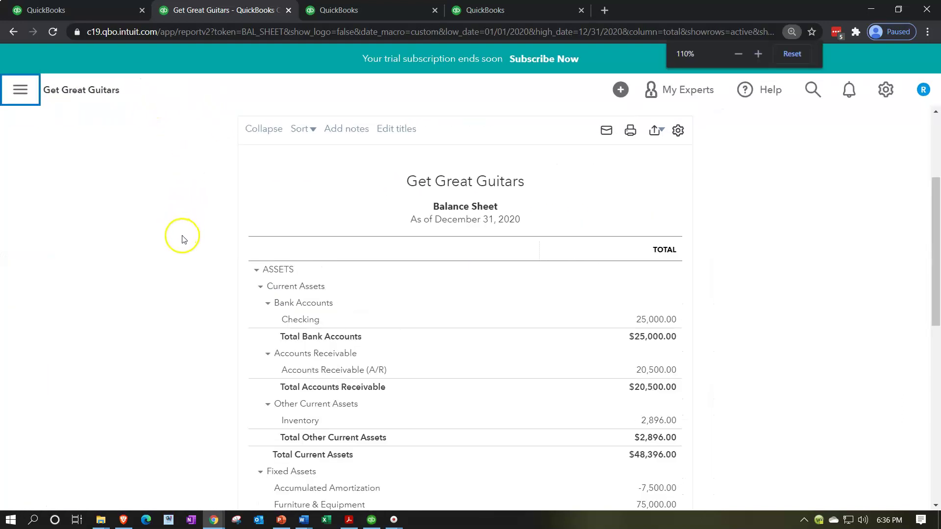
pyautogui.click(154, 323)
pyautogui.scroll(-4, 153, 323)
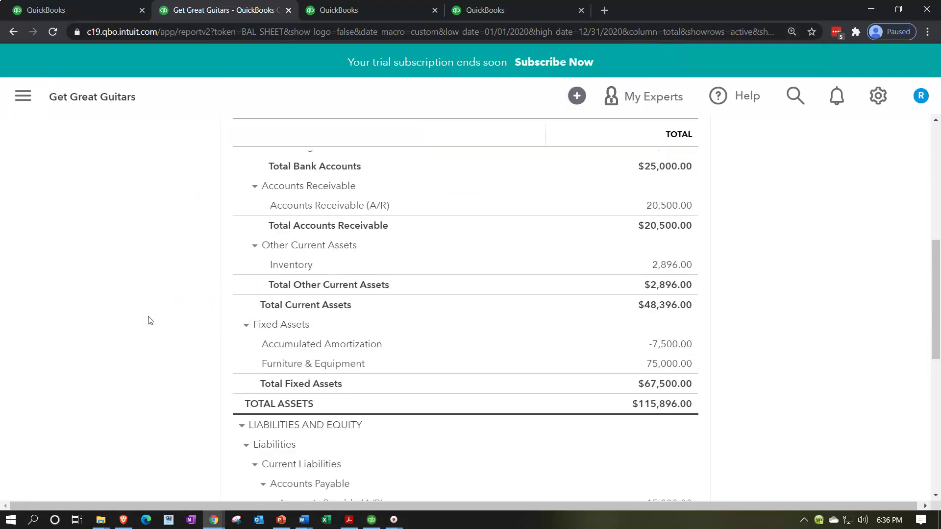
pyautogui.scroll(-7, 149, 320)
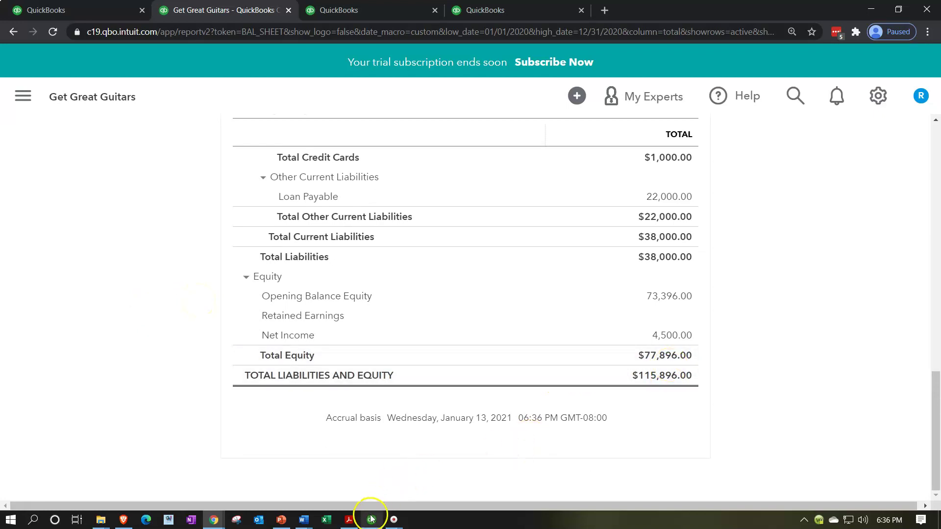
# Compare the Balance Sheet's equity section with the beginning trial balance PDF in Adobe Acrobat Reader, and return to the report
pyautogui.click(355, 523)
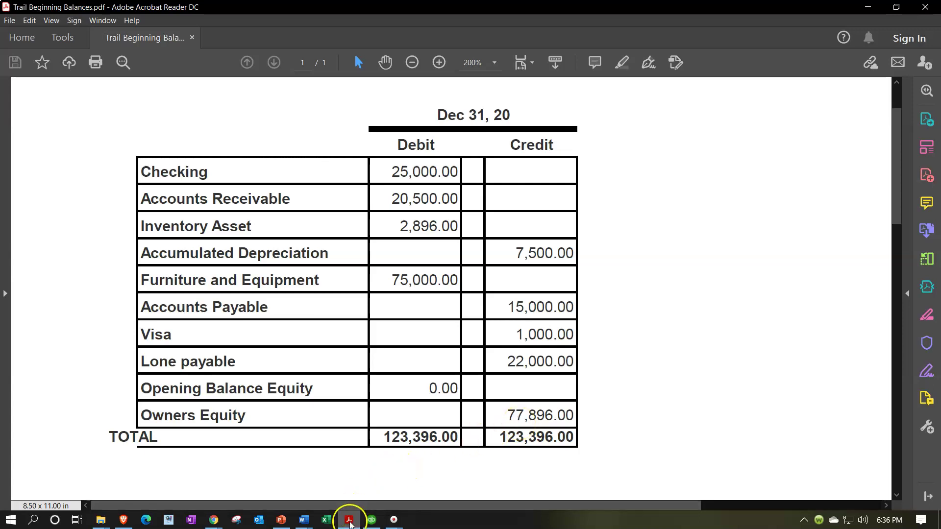
pyautogui.moveTo(350, 522)
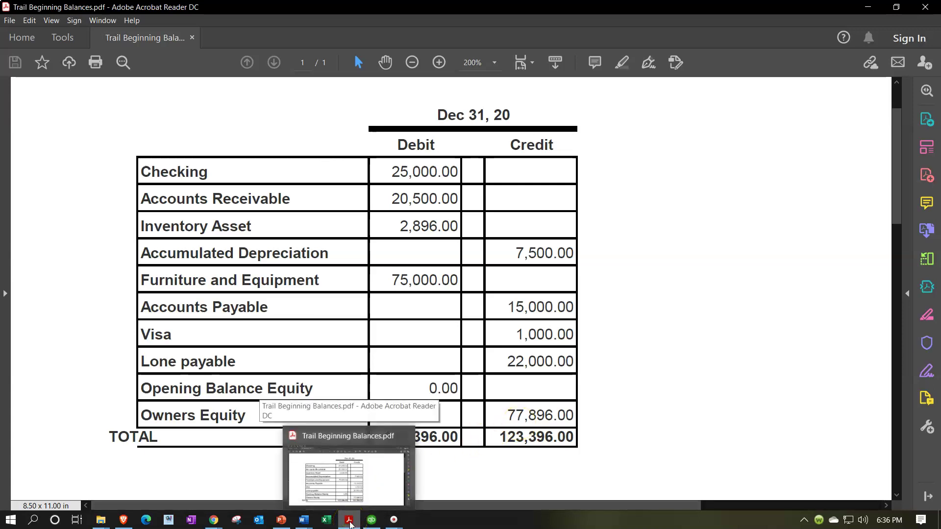
pyautogui.click(350, 522)
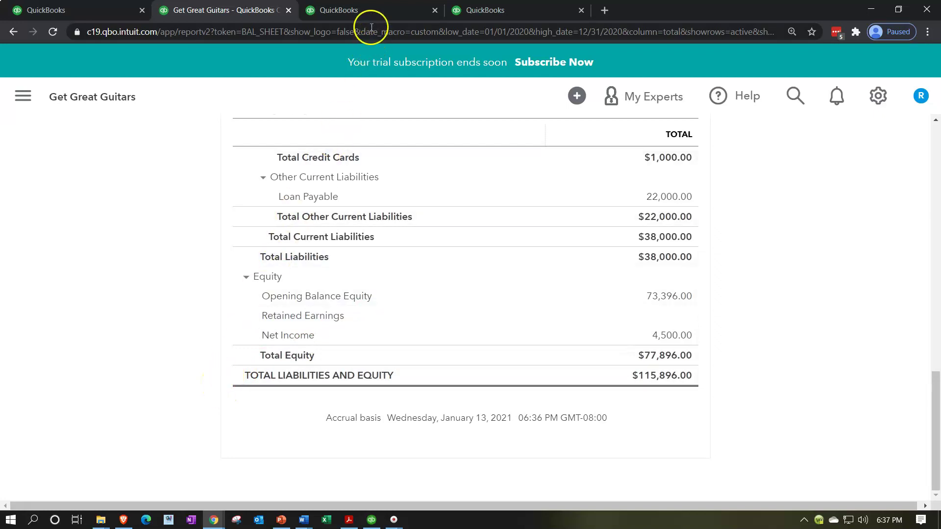
# Open the Profit and Loss report from the favorite reports in the third QuickBooks tab
pyautogui.click(369, 11)
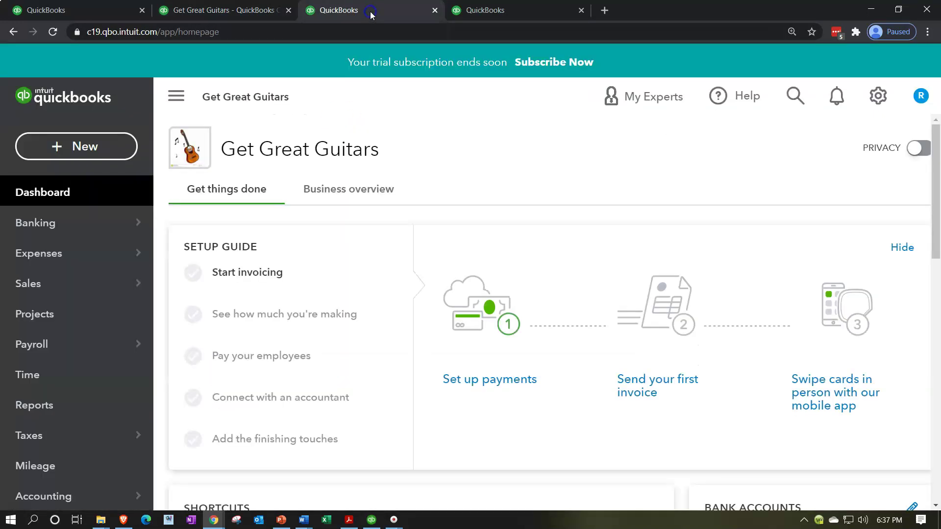
pyautogui.click(92, 410)
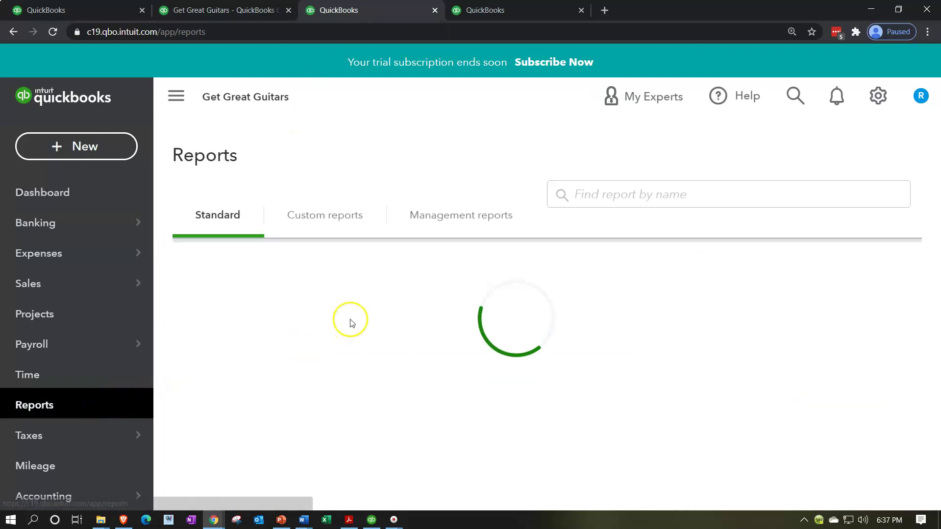
pyautogui.scroll(-3, 299, 358)
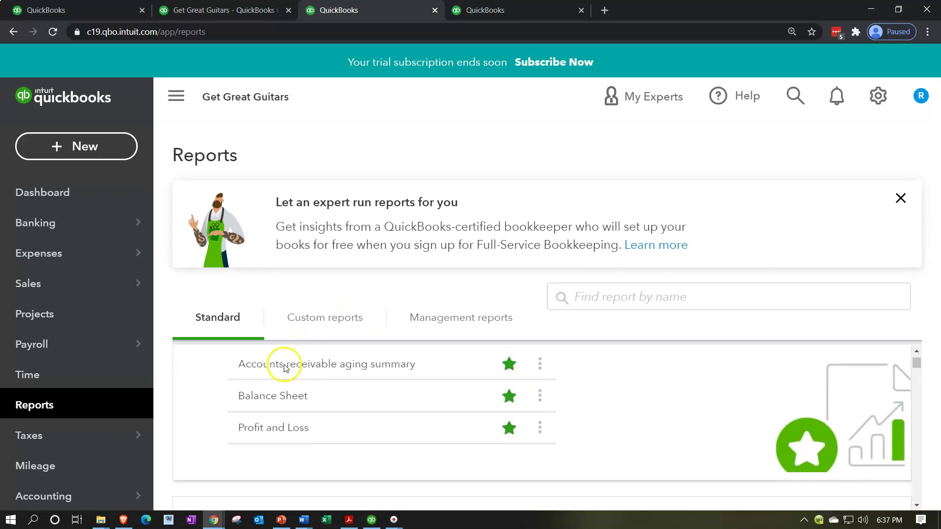
pyautogui.scroll(-1, 282, 441)
pyautogui.scroll(3, 284, 448)
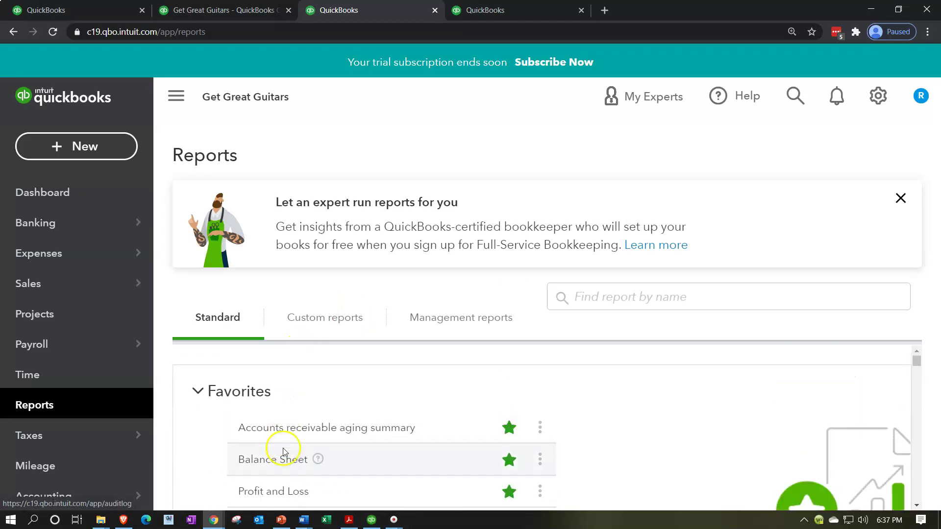
pyautogui.click(280, 486)
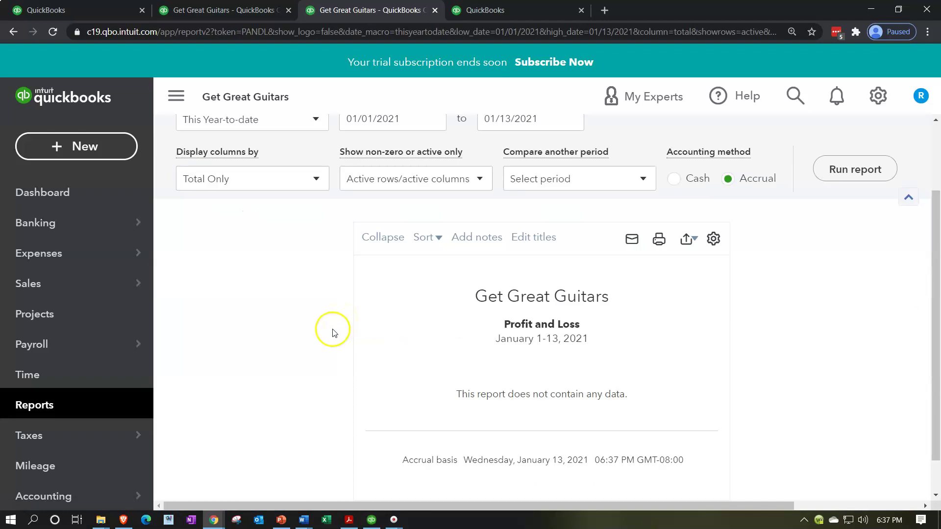
# Set the Profit and Loss report period to 01/01/2020 through 12/31/2020 and run the report
pyautogui.scroll(2, 331, 316)
pyautogui.click(373, 213)
pyautogui.moveTo(95, 220)
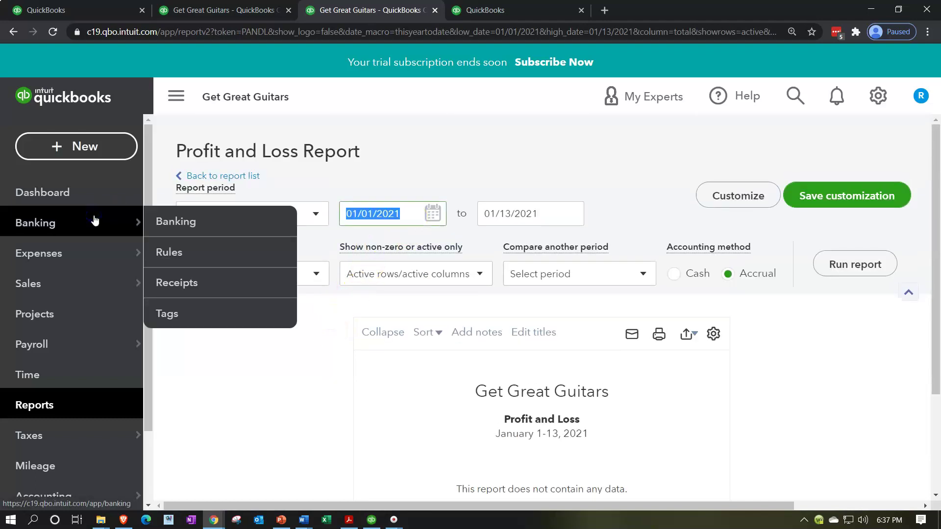
pyautogui.write('01/01/2020')
pyautogui.press('Tab')
pyautogui.write('12/31/2020')
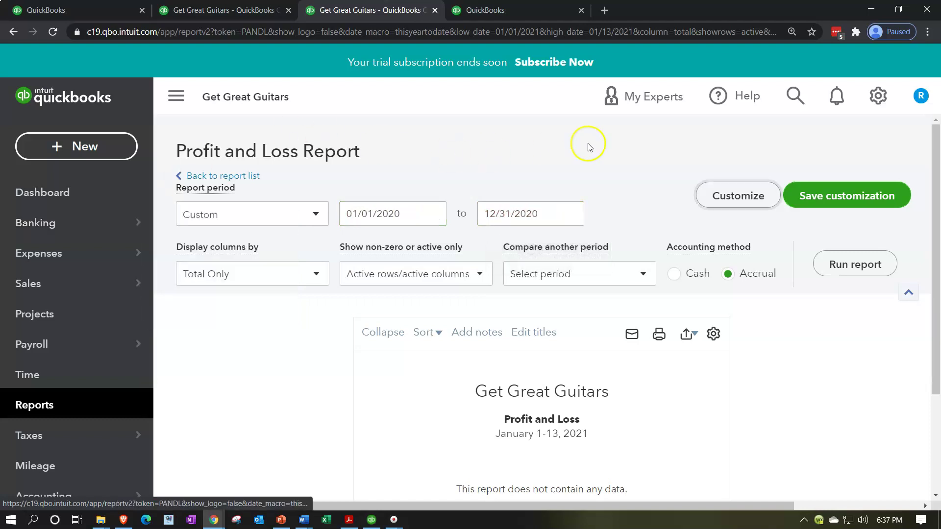
pyautogui.click(877, 263)
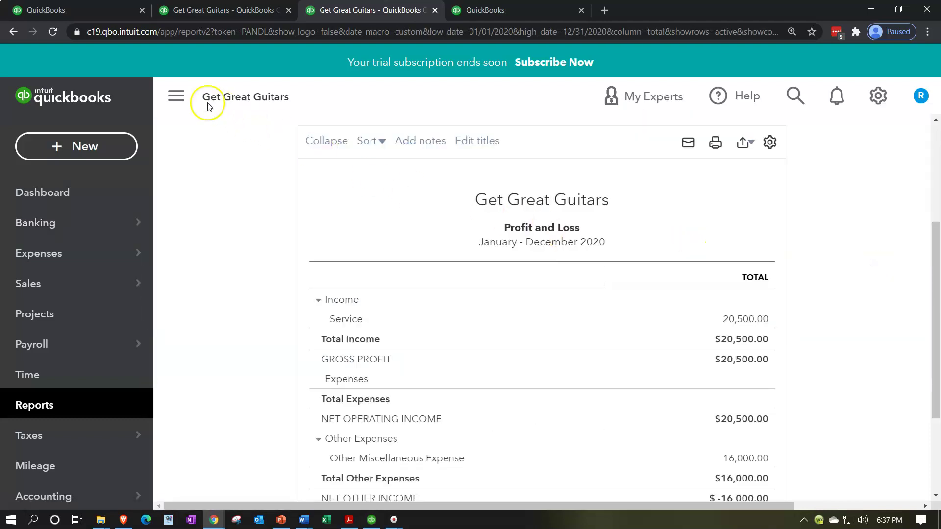
# Hide the navigation menu and examine the Profit and Loss report from income through net income
pyautogui.click(184, 95)
pyautogui.scroll(-3, 162, 275)
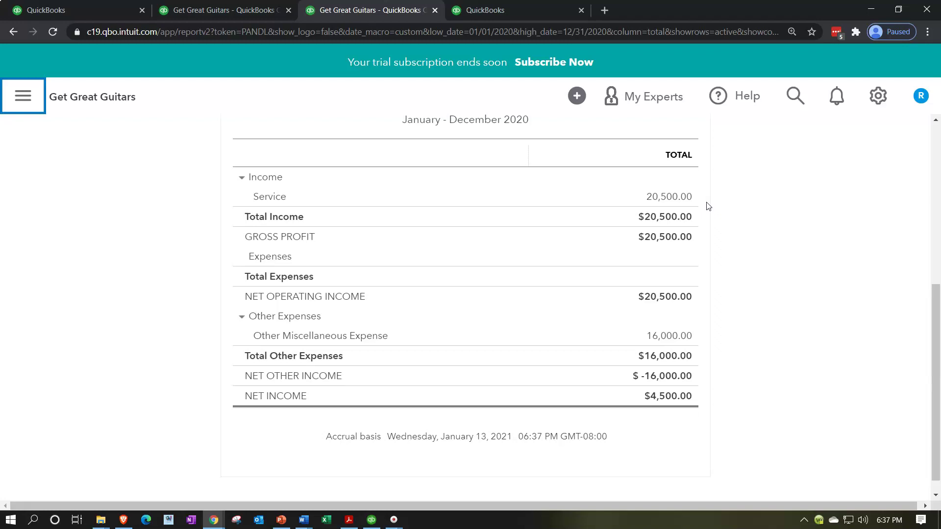
pyautogui.click(731, 416)
# Set the Balance Sheet report period to 01/01/2021 through 12/31/2021, run the report, and view its equity section
pyautogui.click(243, 14)
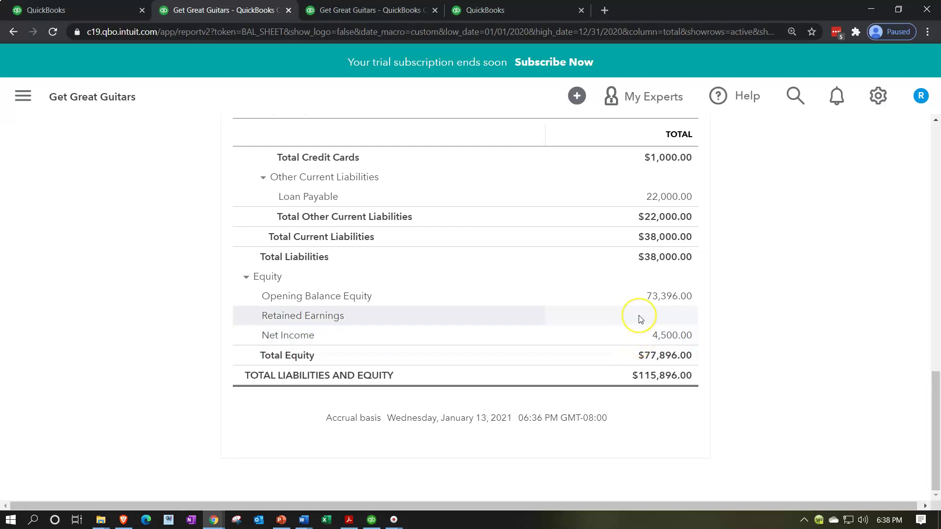
pyautogui.scroll(10, 253, 389)
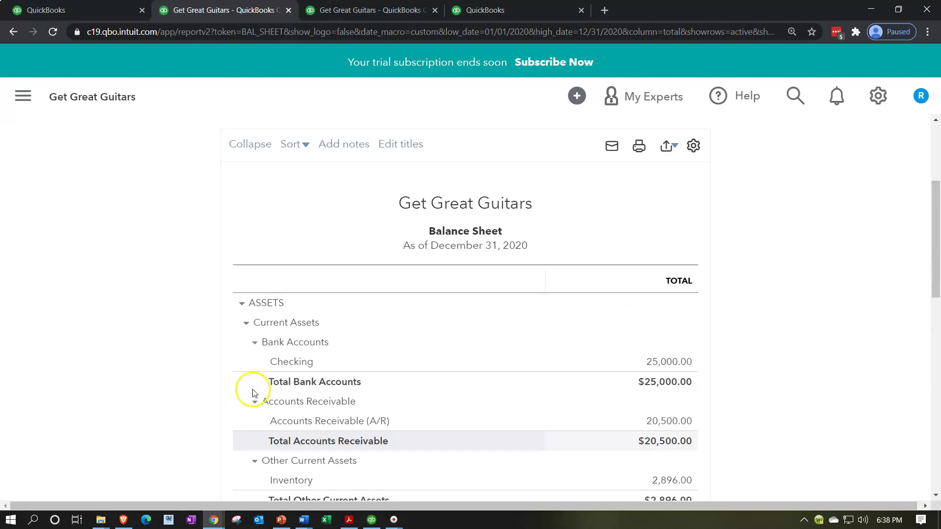
pyautogui.scroll(4, 252, 389)
pyautogui.moveTo(269, 215); pyautogui.dragTo(76, 215)
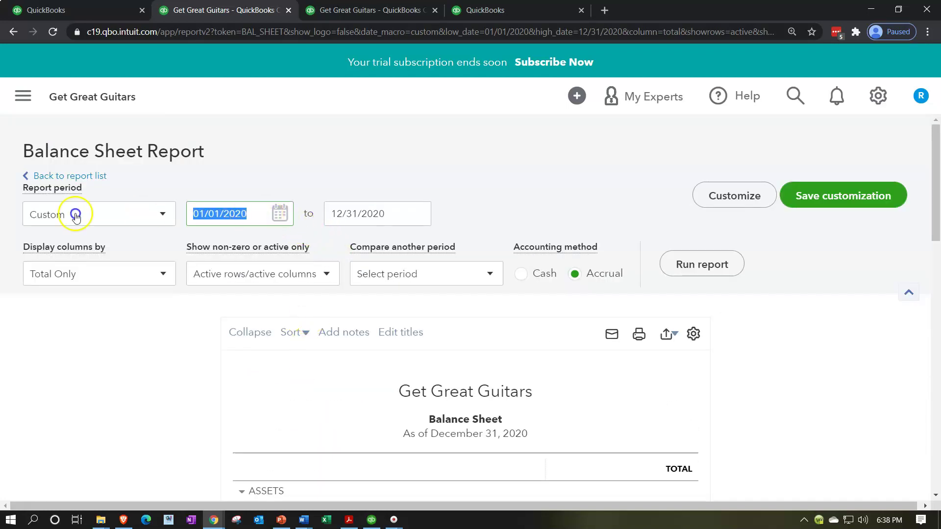
pyautogui.write('01/01/2021')
pyautogui.press('Tab')
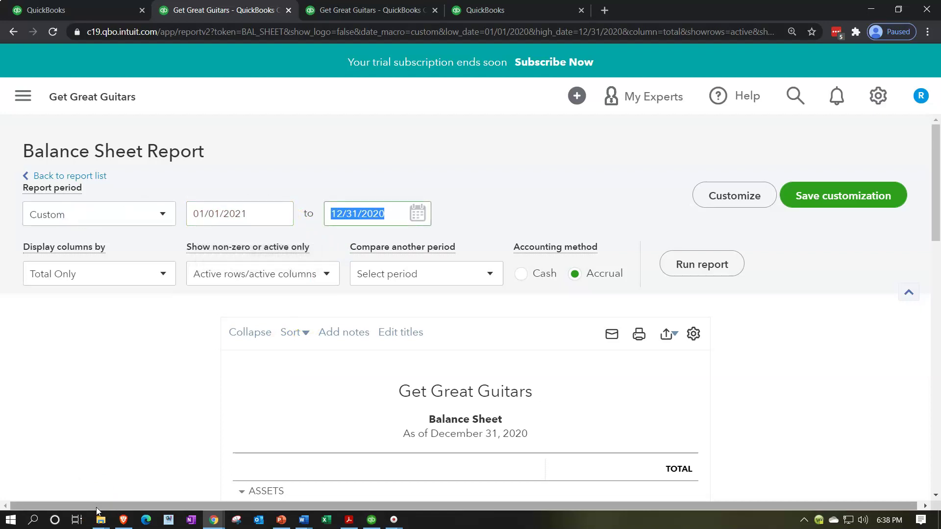
pyautogui.write('12312021')
pyautogui.press('Tab')
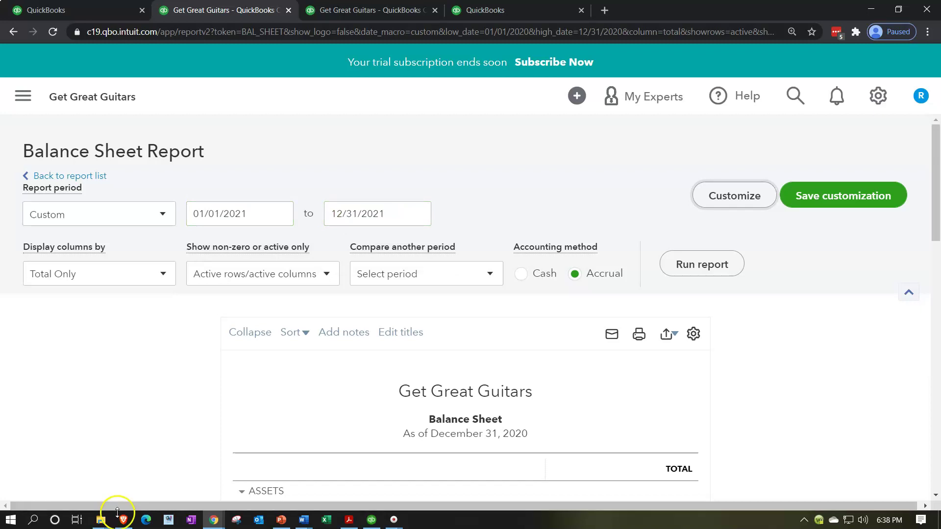
pyautogui.click(705, 274)
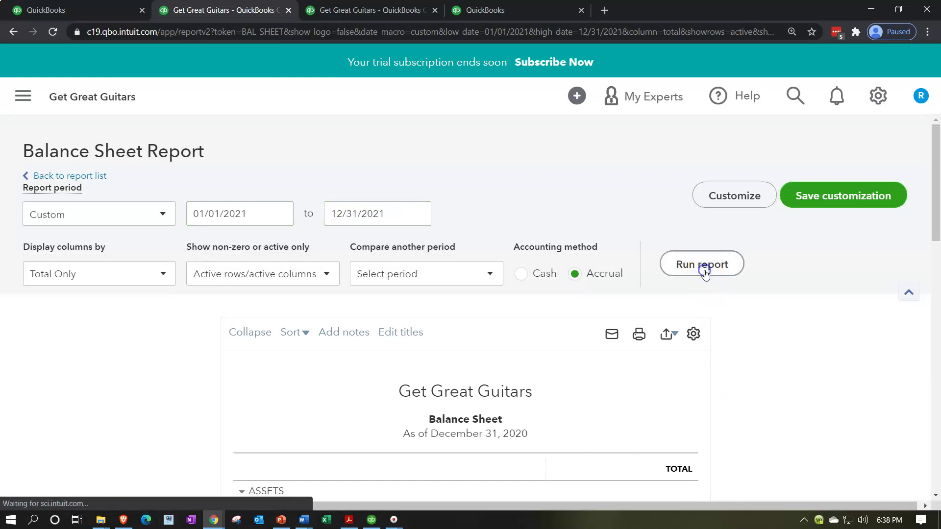
pyautogui.scroll(-6, 230, 382)
pyautogui.scroll(-5, 231, 383)
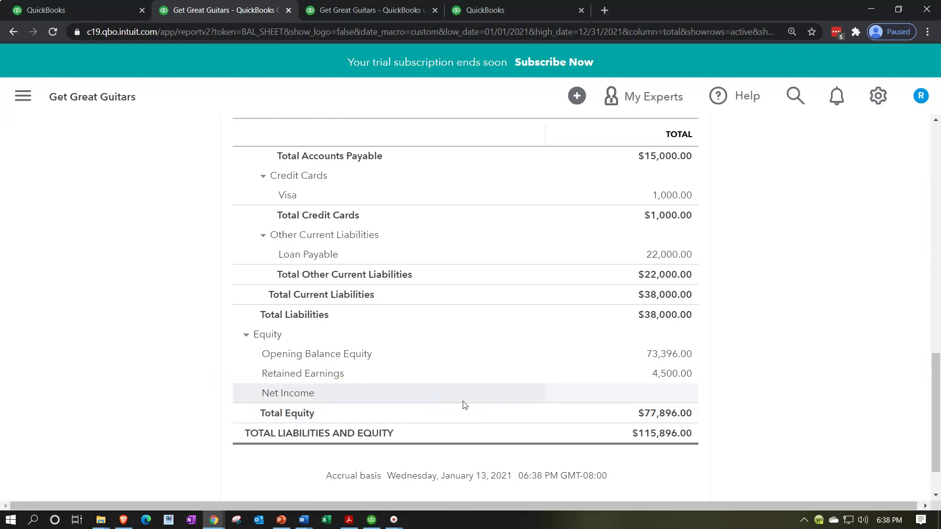
# Return to the Profit and Loss report and set its period start date to 01/01/2021
pyautogui.click(356, 12)
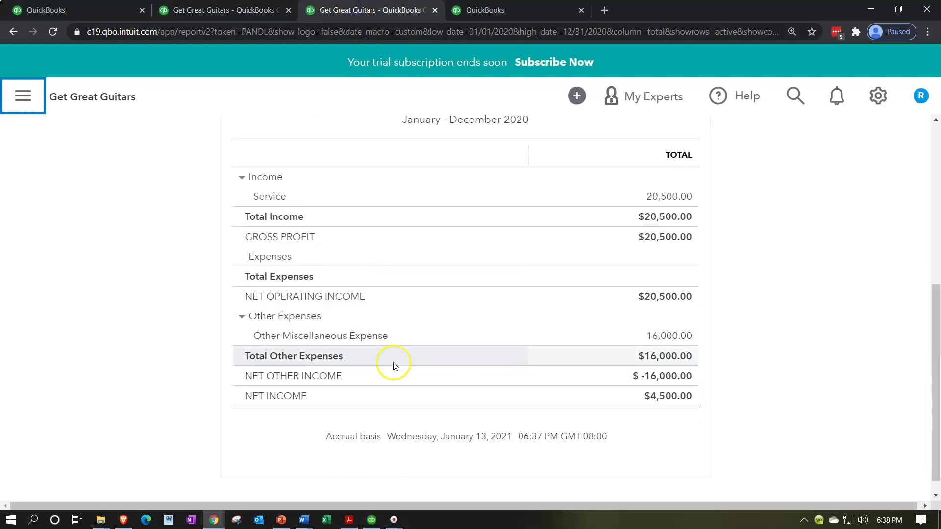
pyautogui.scroll(5, 394, 367)
pyautogui.click(260, 144)
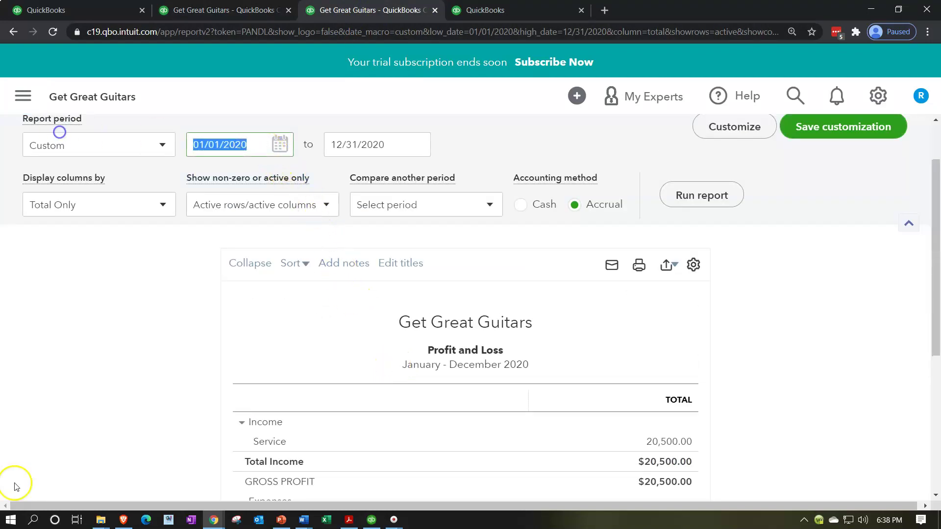
pyautogui.write('01/01/2')
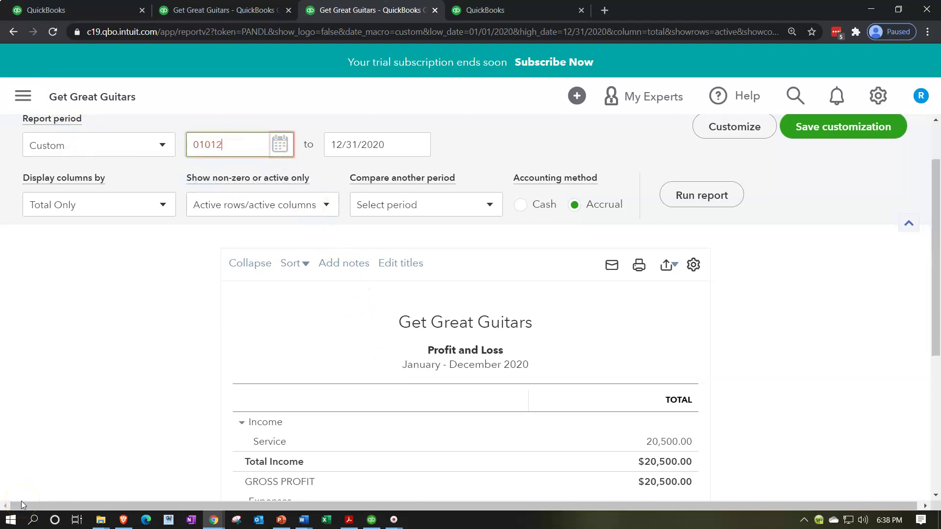
pyautogui.write('021')
pyautogui.press('Tab')
# Set the Profit and Loss period end date to 12/31/2021 and run the report
pyautogui.write('123')
pyautogui.press('BackSpace')
pyautogui.press('BackSpace')
pyautogui.press('BackSpace')
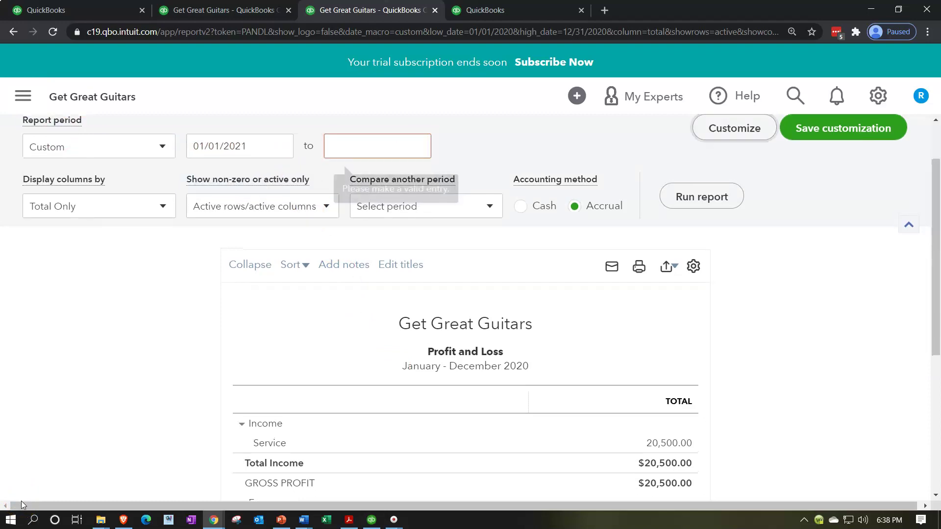
pyautogui.click(359, 147)
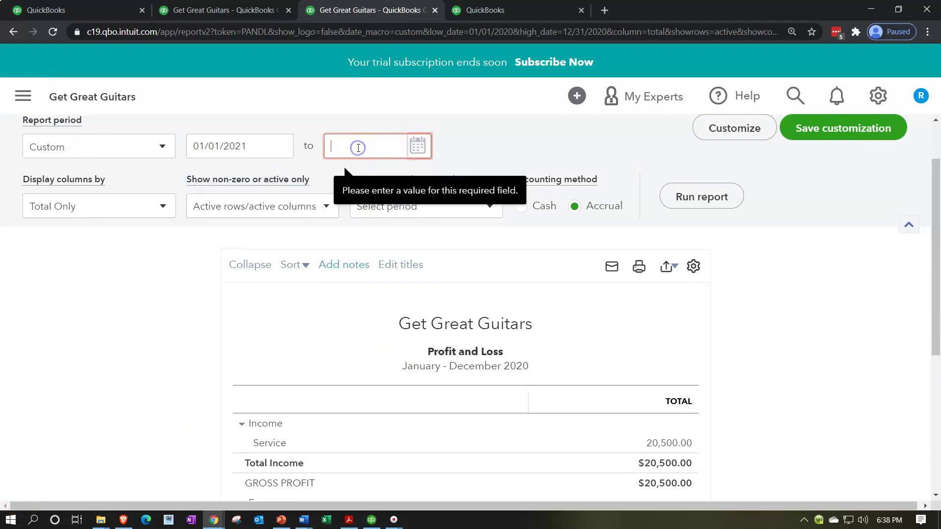
pyautogui.write('01012')
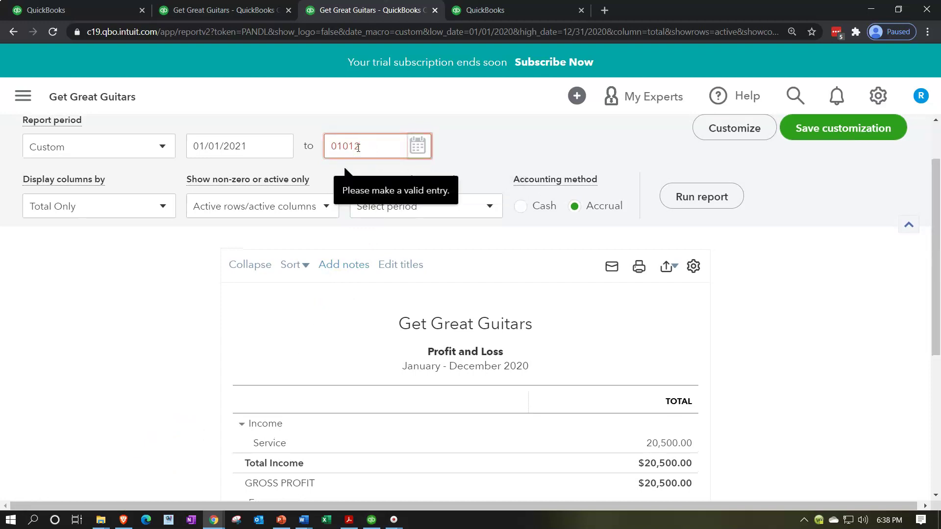
pyautogui.press('BackSpace')
pyautogui.press('BackSpace')
pyautogui.press('BackSpace')
pyautogui.press('BackSpace')
pyautogui.press('BackSpace')
pyautogui.write('12/31/2021')
pyautogui.click(698, 186)
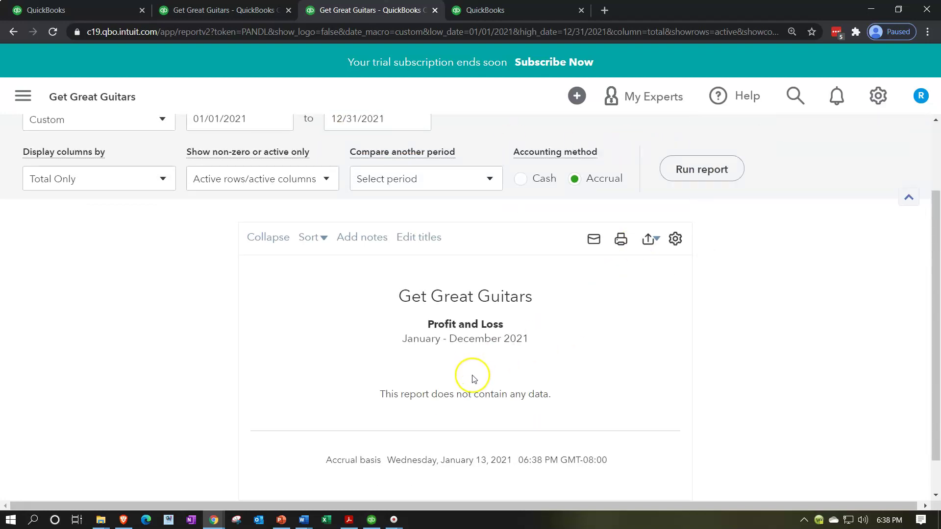
# In the fourth QuickBooks tab, search the reports for "tri" and open the Trial Balance report
pyautogui.click(501, 14)
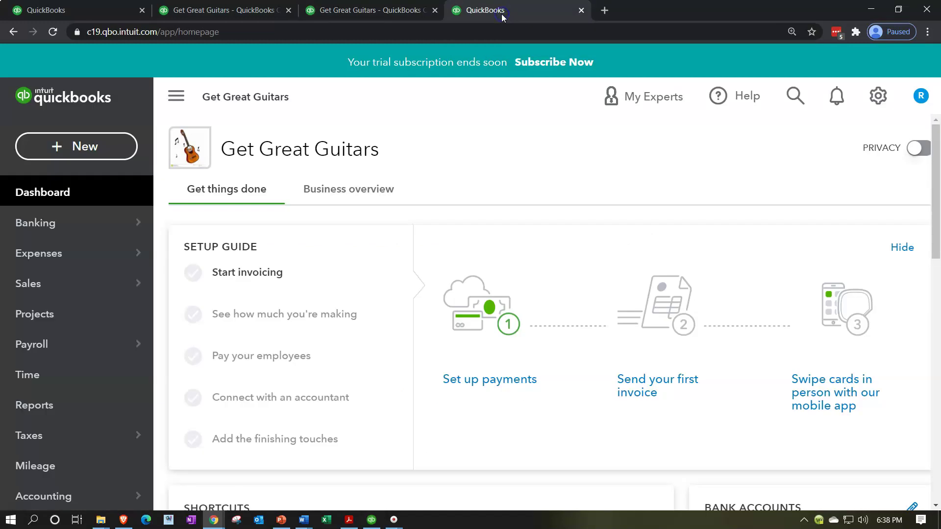
pyautogui.click(66, 402)
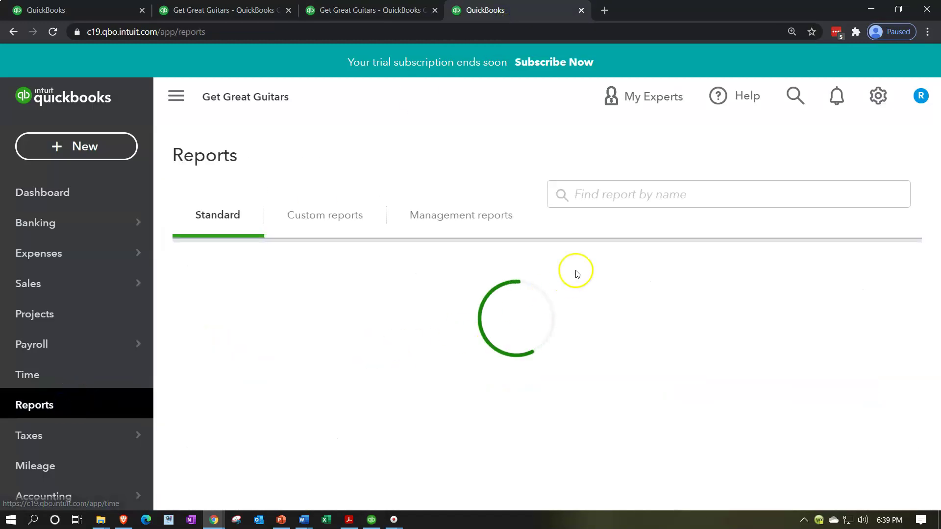
pyautogui.click(637, 296)
pyautogui.write('tri')
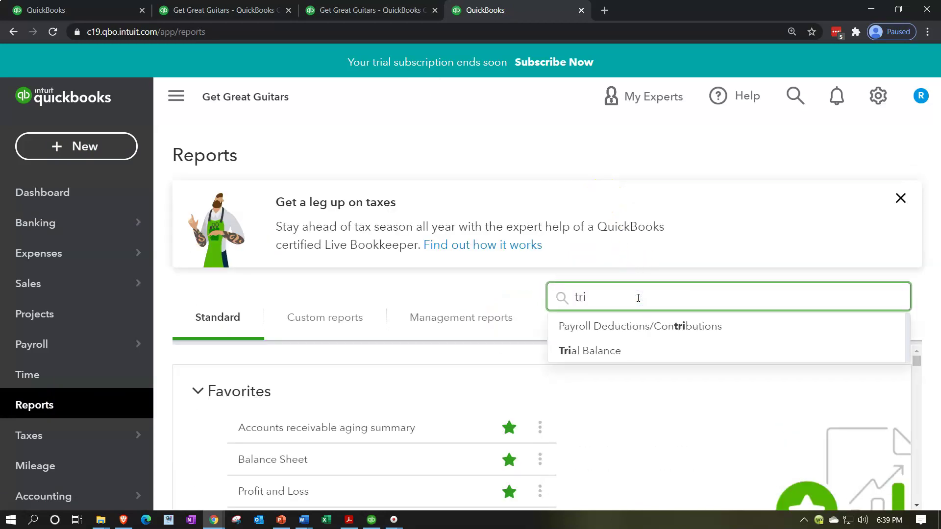
pyautogui.click(615, 351)
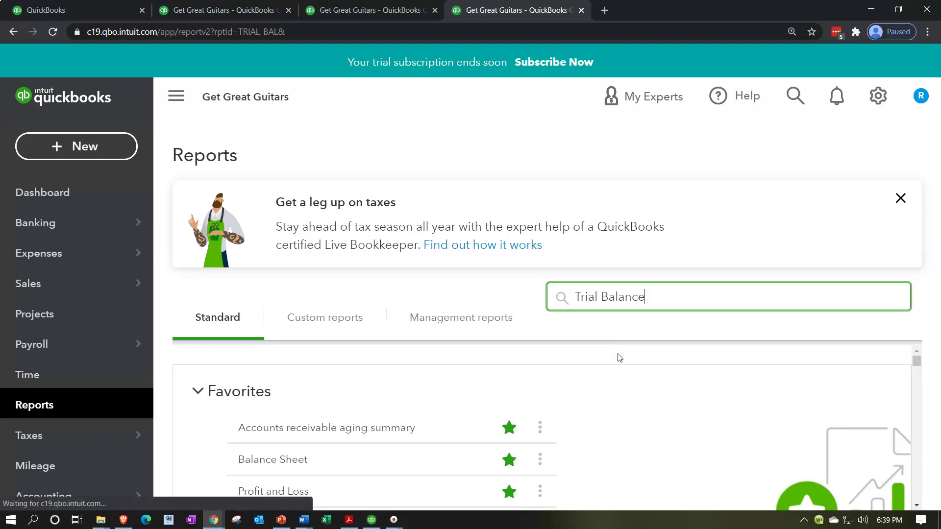
pyautogui.scroll(4, 347, 326)
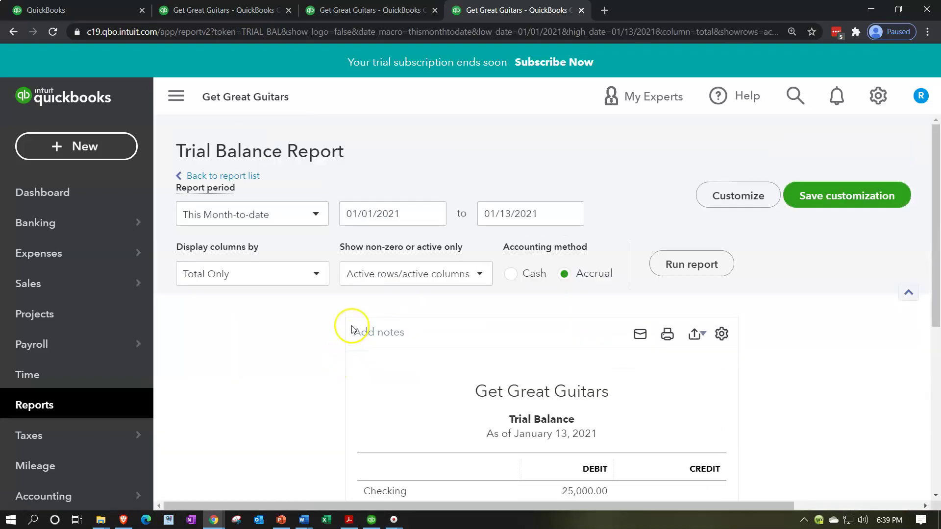
# Run the Trial Balance report for 01/01/2020 through 12/31/2020 and hide the navigation menu to view its accounts
pyautogui.click(398, 214)
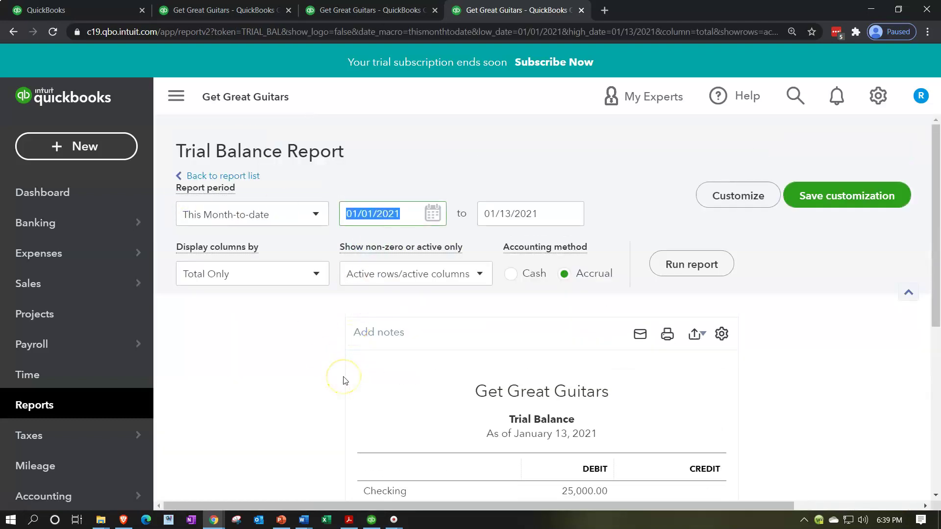
pyautogui.write('01/01/2020')
pyautogui.press('Tab')
pyautogui.write('12/31/2')
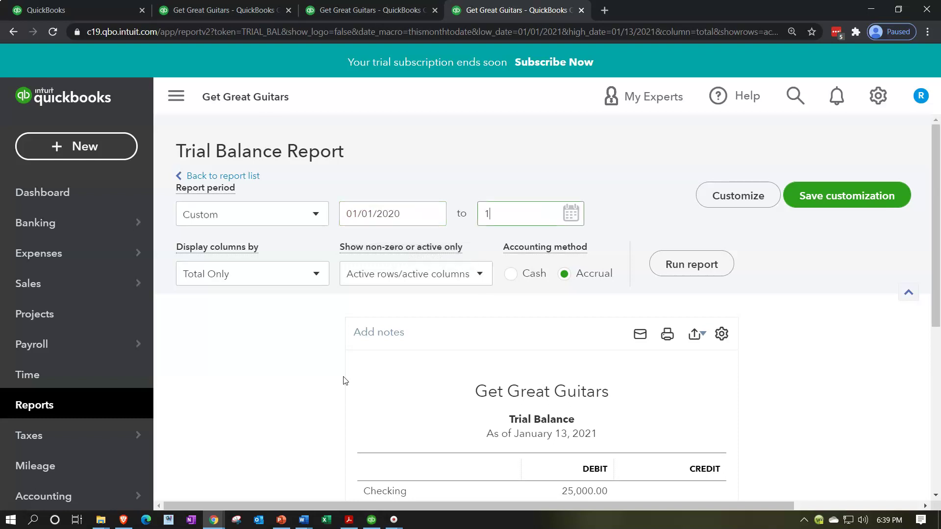
pyautogui.write('020')
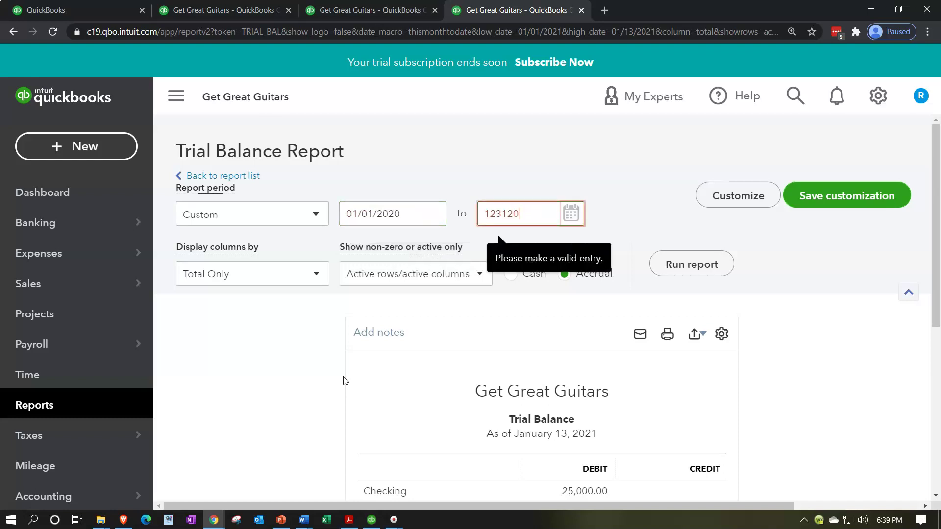
pyautogui.press('Tab')
pyautogui.click(681, 271)
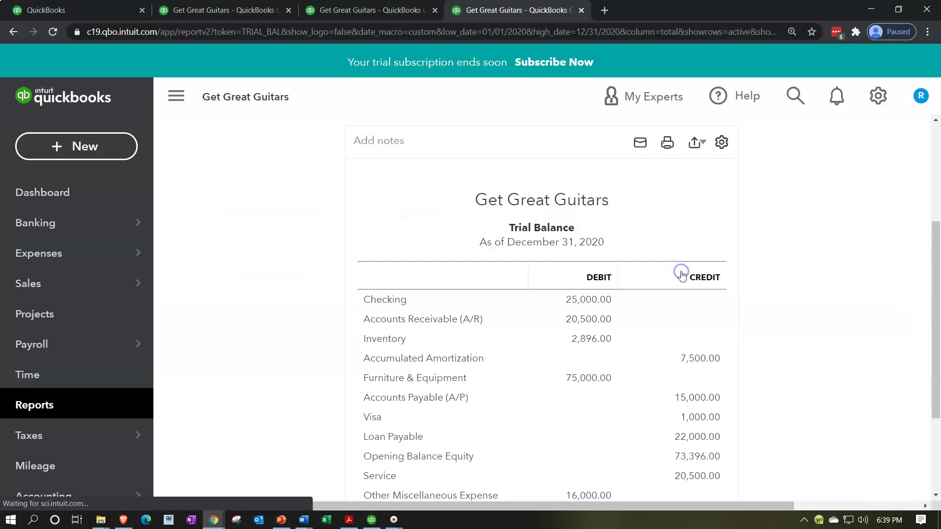
pyautogui.click(160, 107)
pyautogui.scroll(-3, 325, 360)
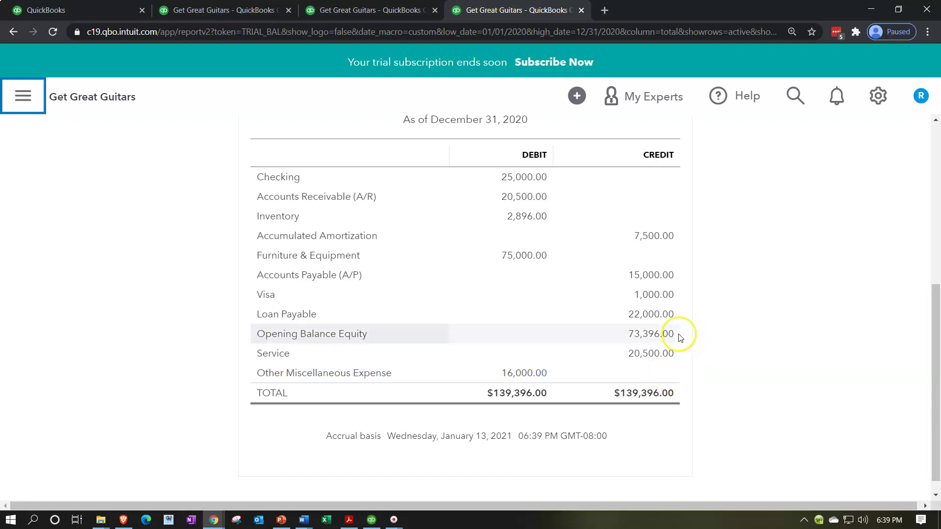
# Set the Trial Balance report period to 01/01/2021 through 12/31/2021, run it, and view the account balances
pyautogui.scroll(6, 556, 378)
pyautogui.click(264, 213)
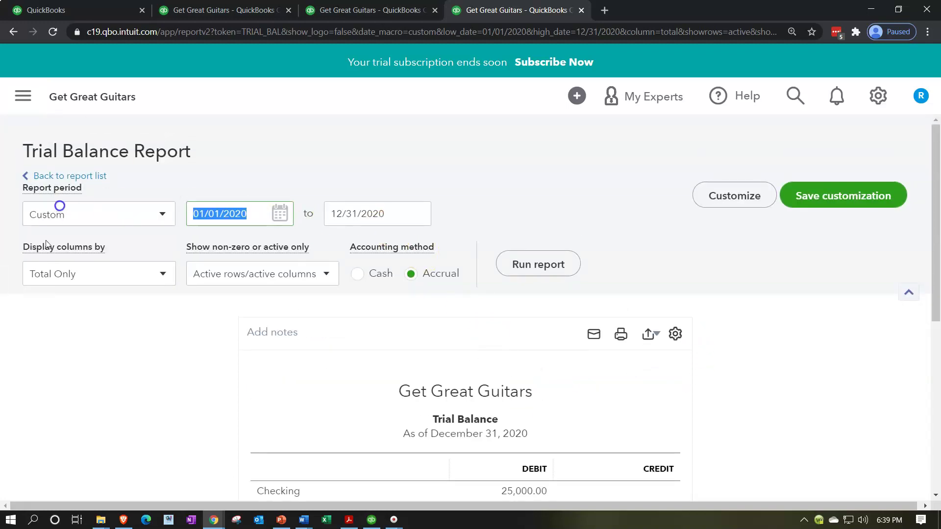
pyautogui.write('010121')
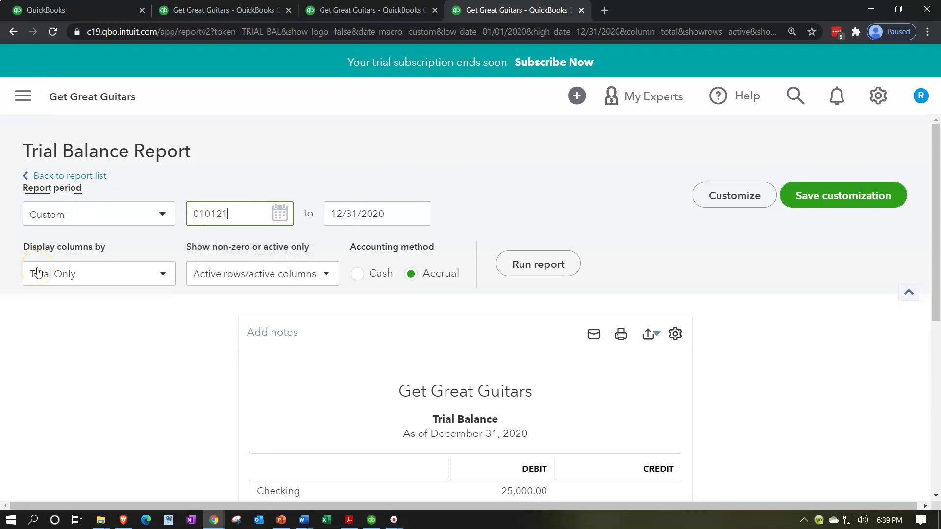
pyautogui.press('Tab')
pyautogui.write('123121')
pyautogui.press('Tab')
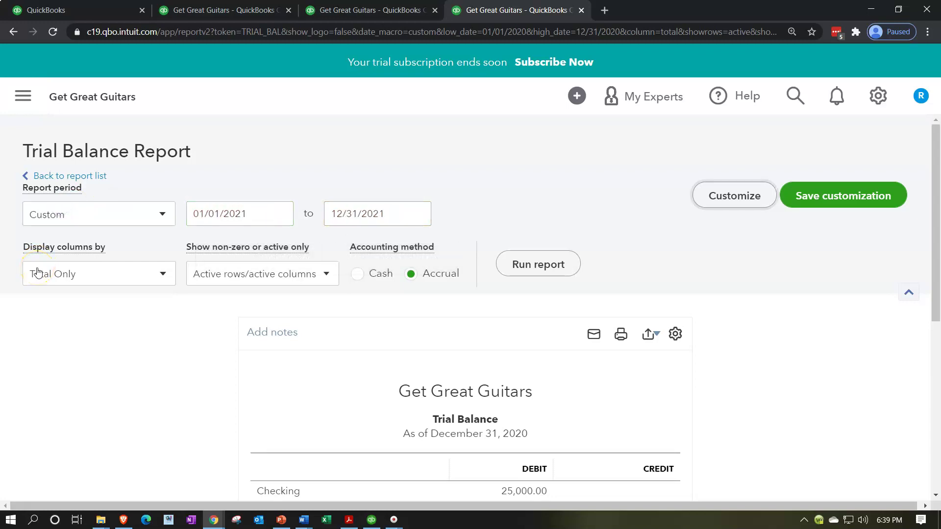
pyautogui.click(540, 265)
pyautogui.scroll(-5, 330, 333)
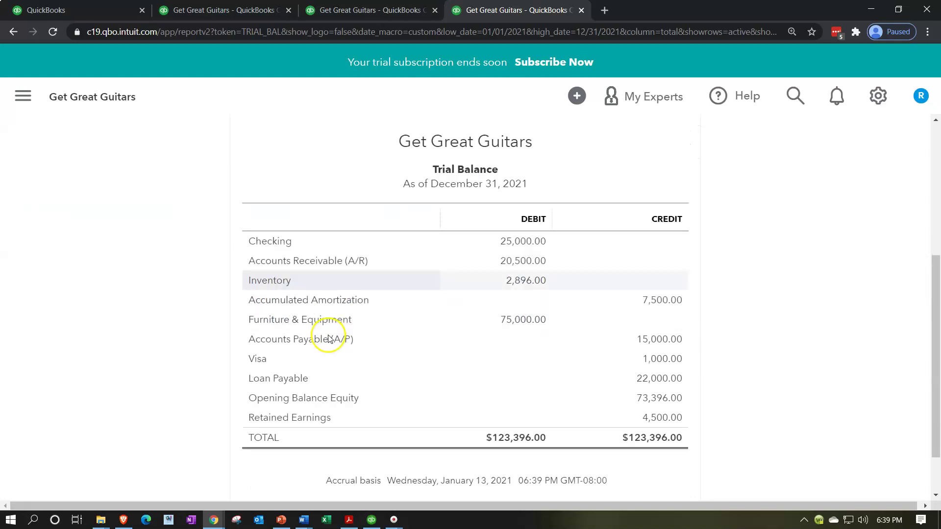
pyautogui.scroll(-1, 328, 338)
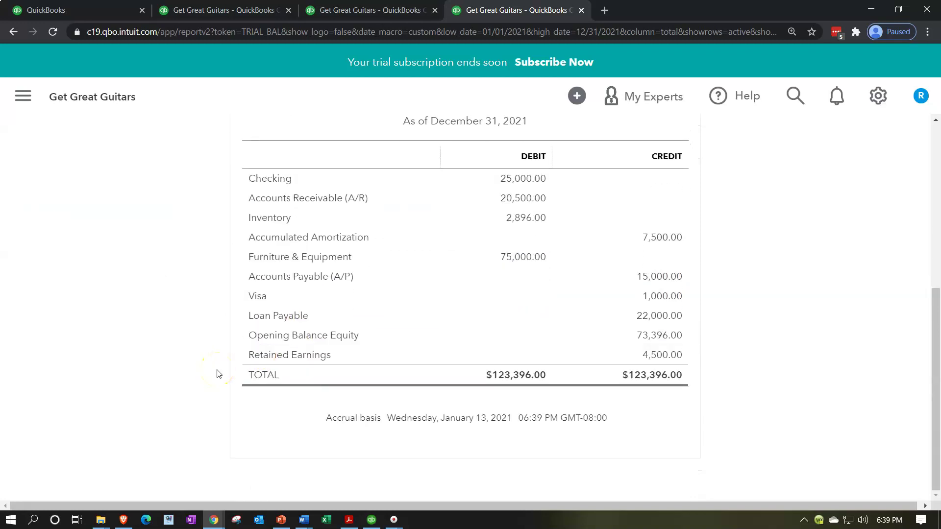
# Compare the equity section of the 2021 Balance Sheet with the beginning trial balance PDF in Adobe Acrobat Reader, and return to the report
pyautogui.click(221, 10)
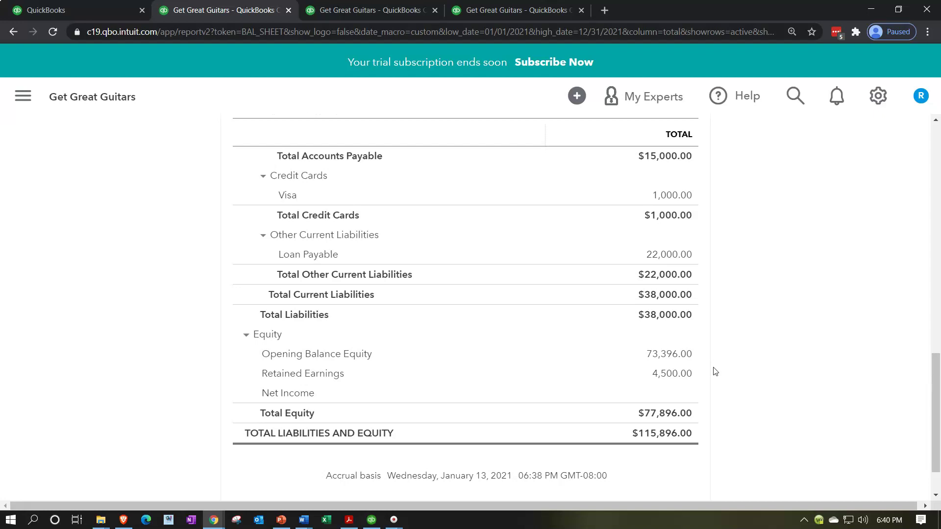
pyautogui.click(690, 376)
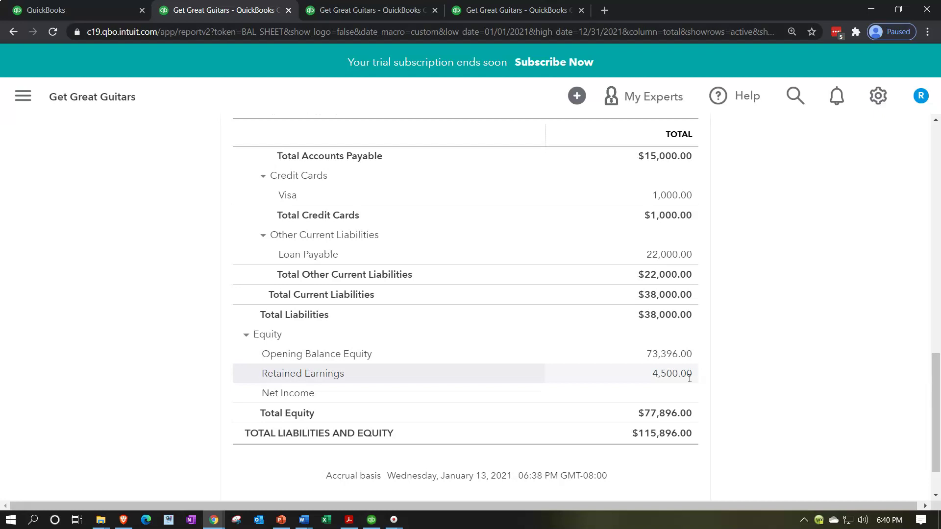
pyautogui.click(692, 365)
pyautogui.click(349, 519)
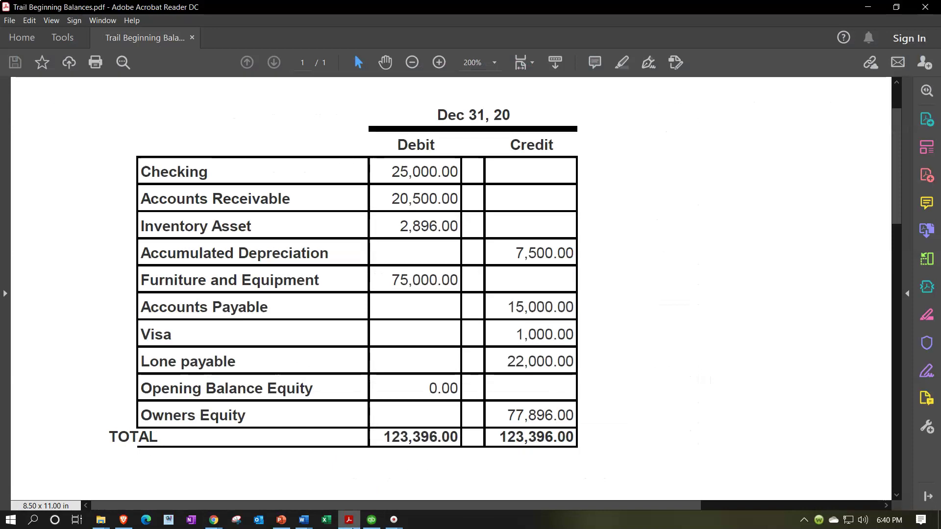
pyautogui.click(349, 519)
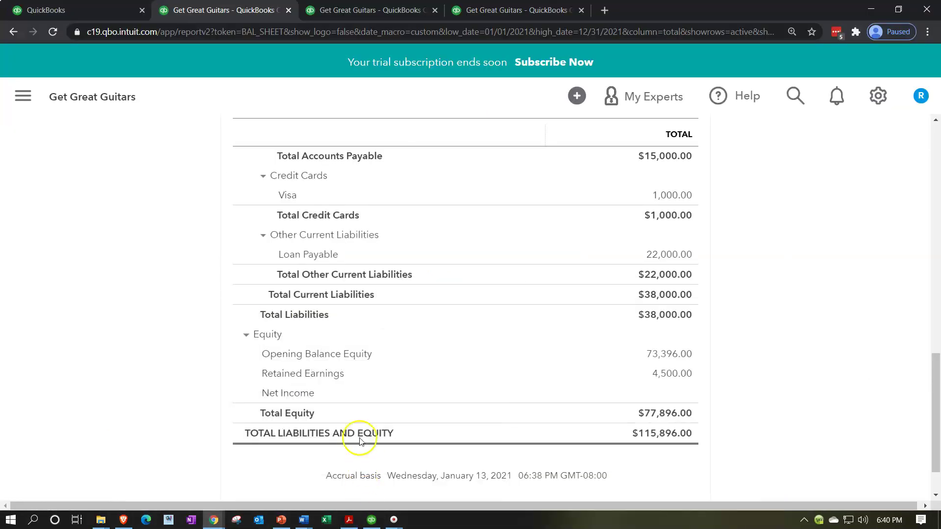
pyautogui.click(356, 383)
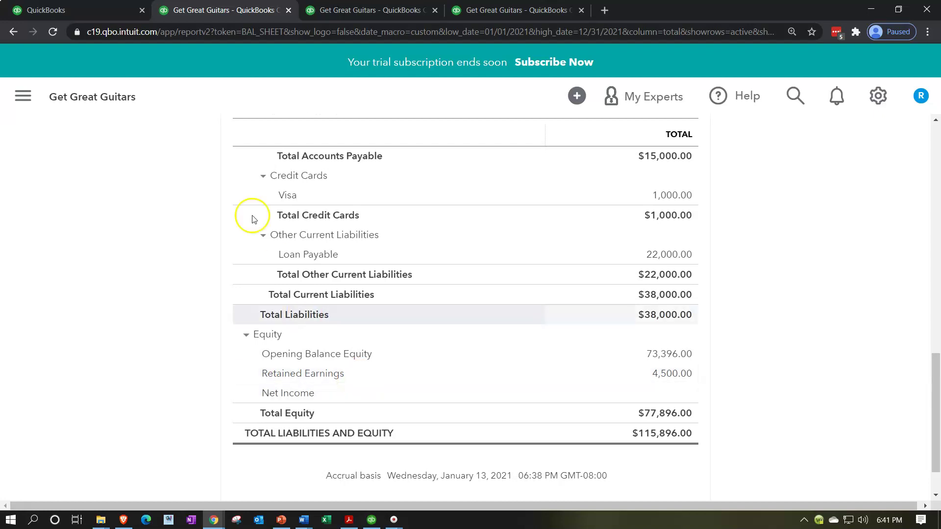
# Go to the Chart of Accounts in the first QuickBooks tab and open the Retained Earnings equity account for editing
pyautogui.click(107, 11)
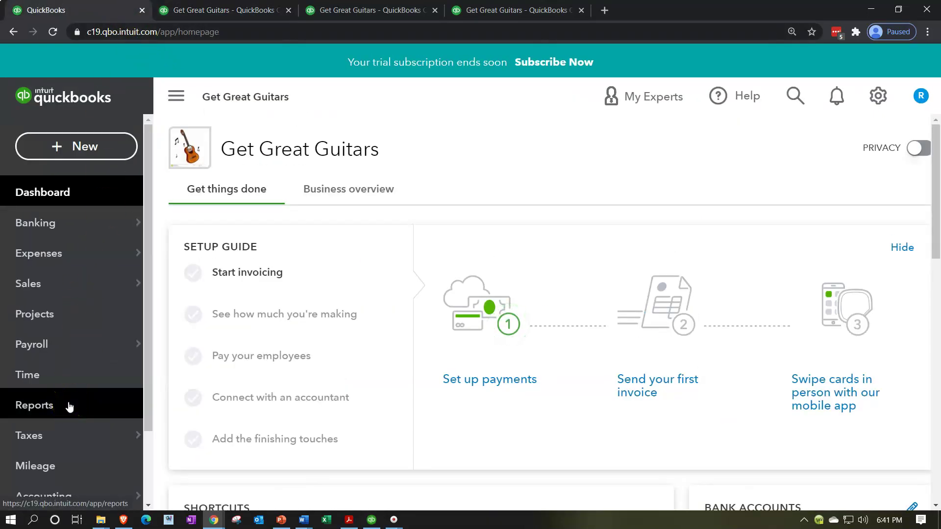
pyautogui.scroll(-1, 69, 405)
pyautogui.click(66, 441)
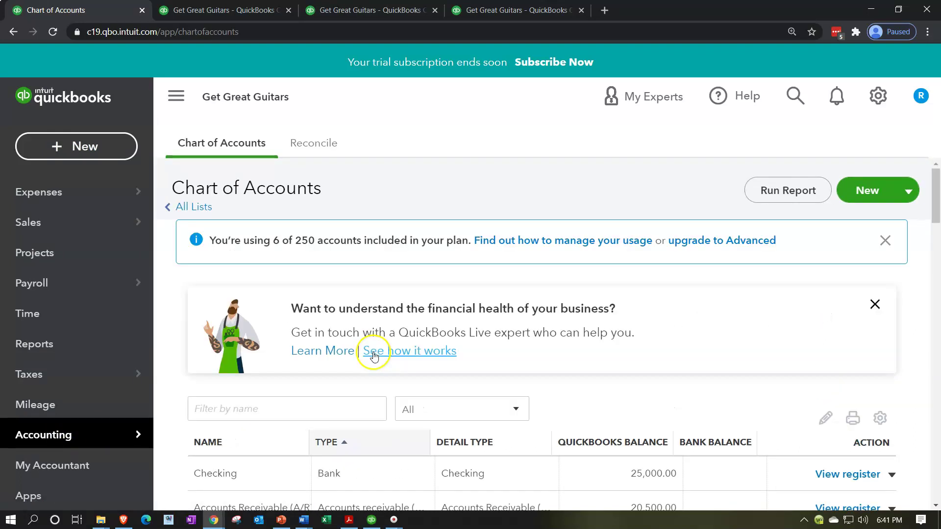
pyautogui.scroll(-8, 373, 355)
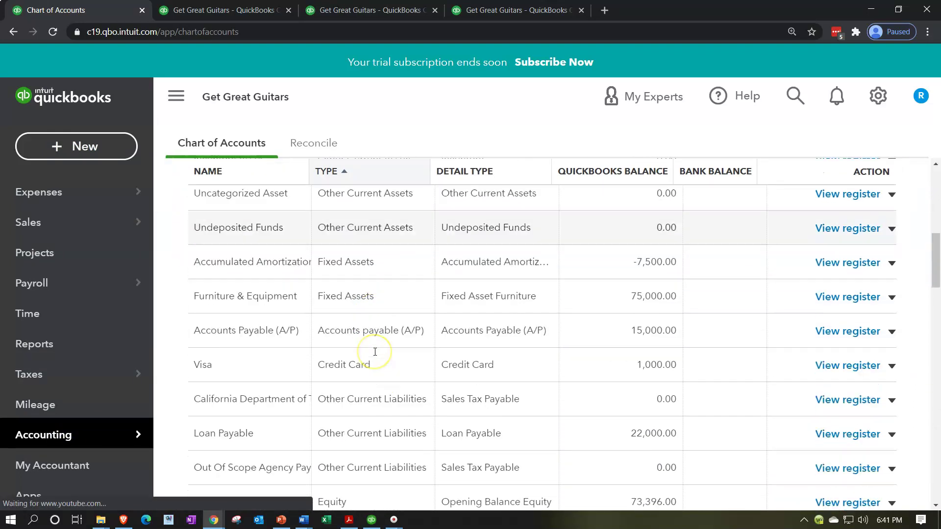
pyautogui.scroll(-4, 375, 352)
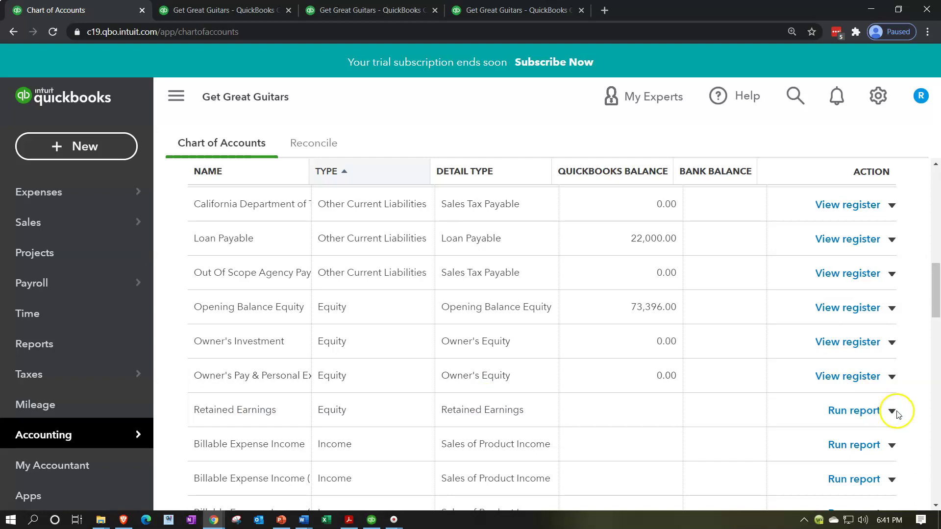
pyautogui.click(892, 411)
pyautogui.click(766, 432)
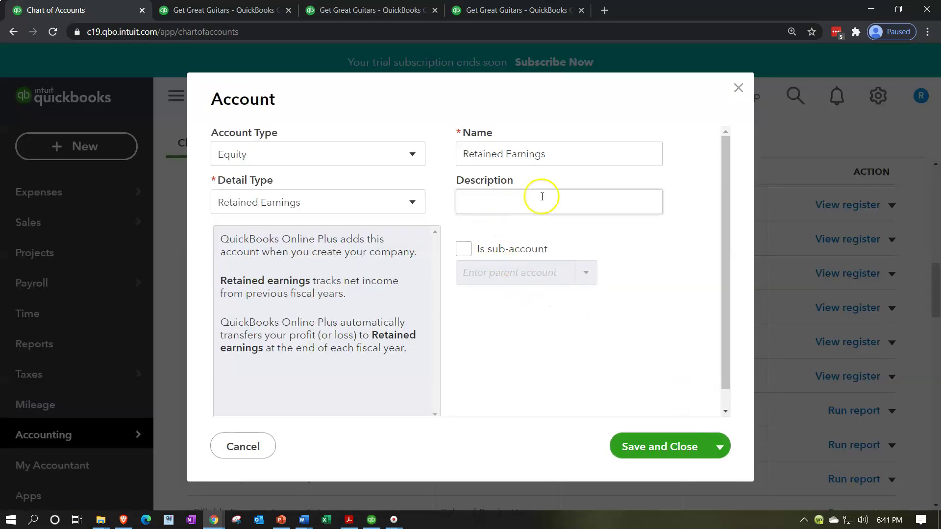
# Rename the Retained Earnings account to "Owner's Equity" and save the account
pyautogui.moveTo(572, 153); pyautogui.dragTo(506, 145)
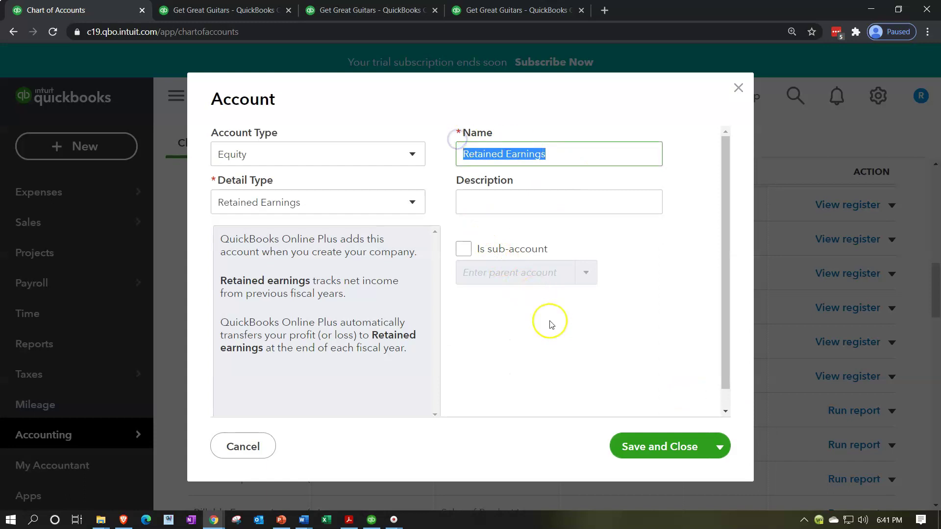
pyautogui.write('WOen')
pyautogui.press('BackSpace')
pyautogui.press('BackSpace')
pyautogui.press('BackSpace')
pyautogui.press('BackSpace')
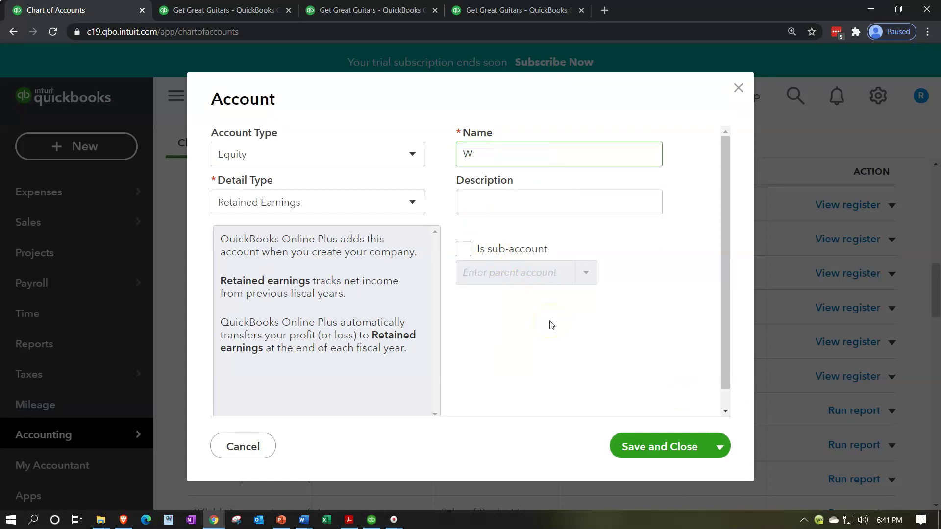
pyautogui.write('Owners Equity')
pyautogui.click(494, 155)
pyautogui.write("'")
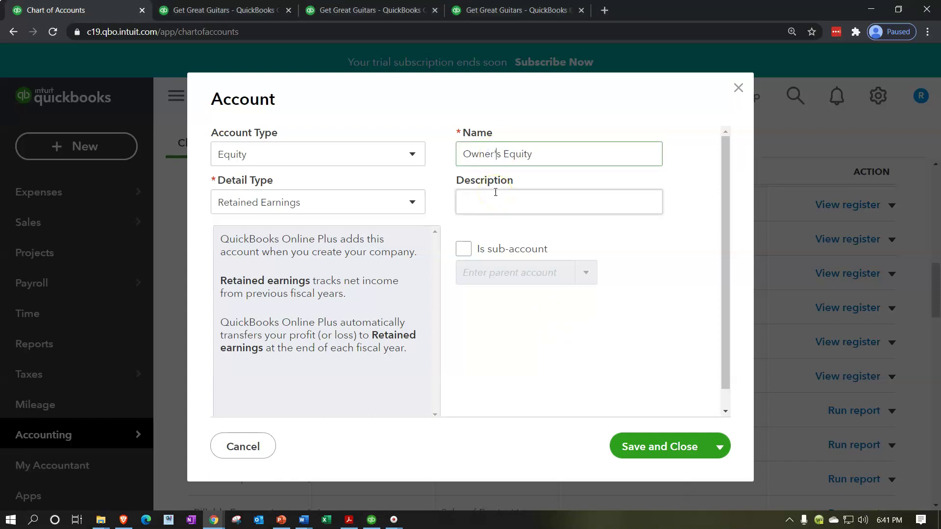
pyautogui.click(521, 154)
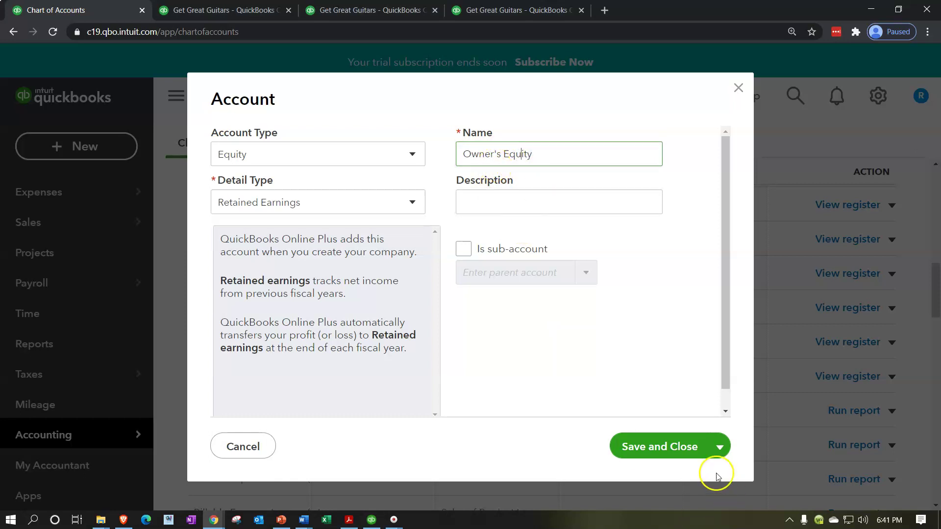
pyautogui.click(677, 455)
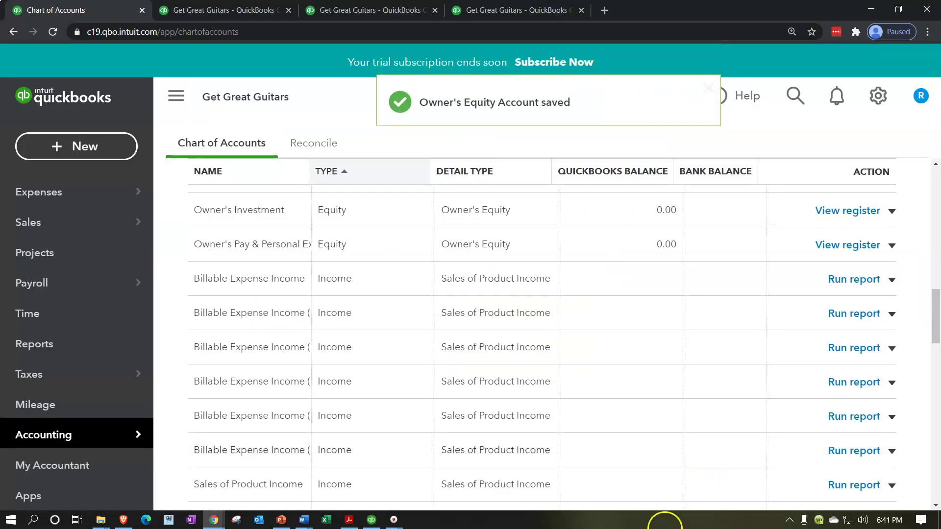
# Return to the 2021 Balance Sheet, rerun it, and examine the renamed account in the equity section
pyautogui.click(232, 11)
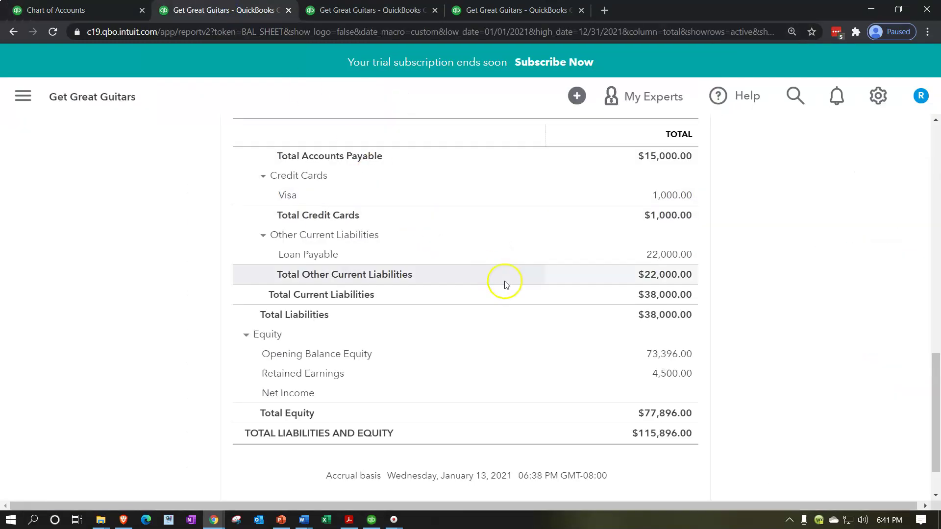
pyautogui.scroll(15, 411, 188)
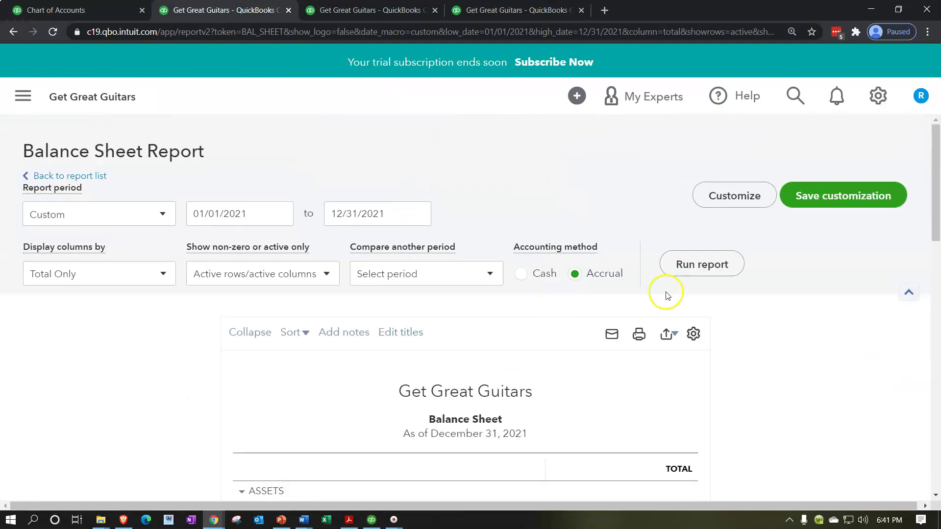
pyautogui.click(728, 265)
pyautogui.scroll(-4, 728, 265)
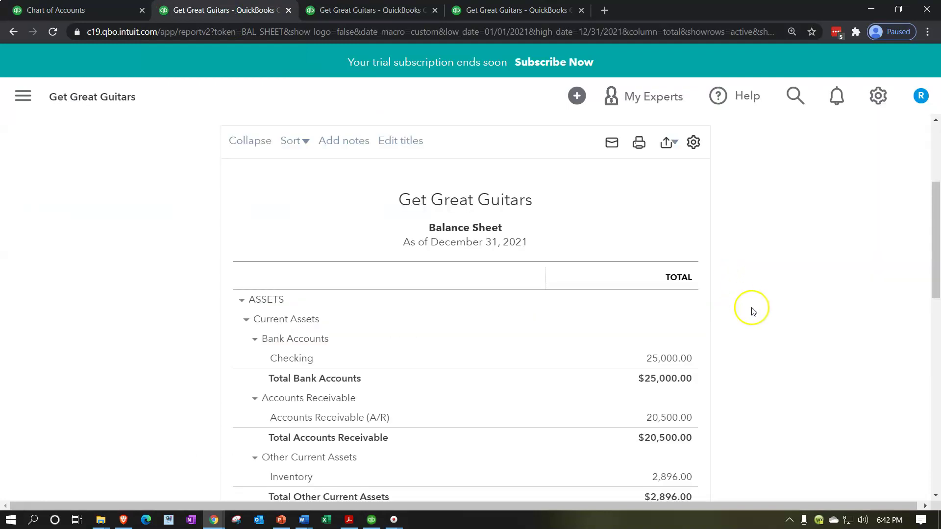
pyautogui.scroll(-5, 750, 311)
pyautogui.scroll(-7, 753, 312)
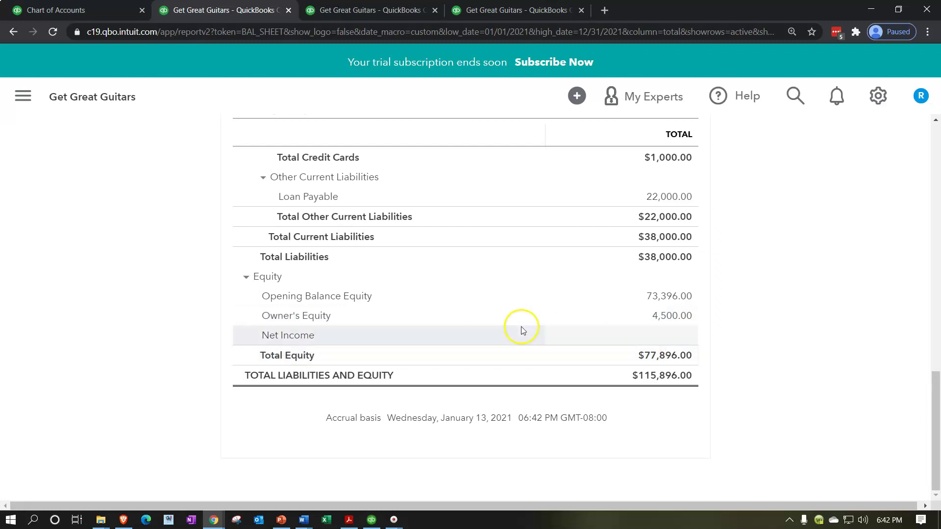
pyautogui.click(437, 303)
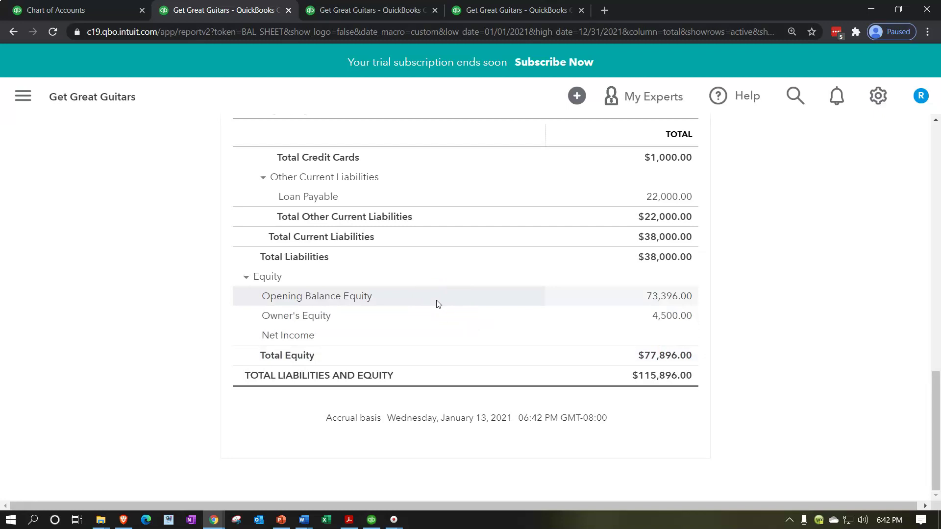
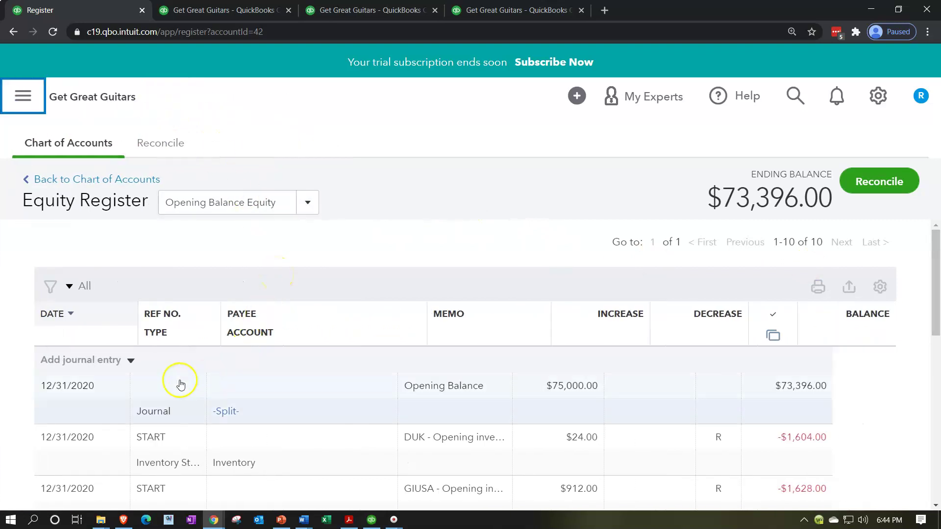
# Add a journal entry in the Opening Balance Equity register dated 12/31/2020 with the memo "Opening balance"
pyautogui.scroll(-1, 181, 385)
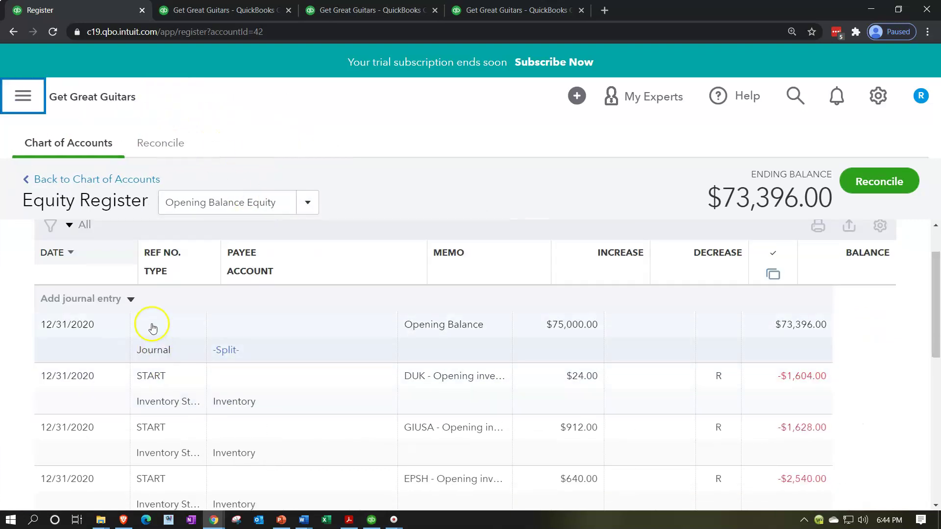
pyautogui.click(129, 300)
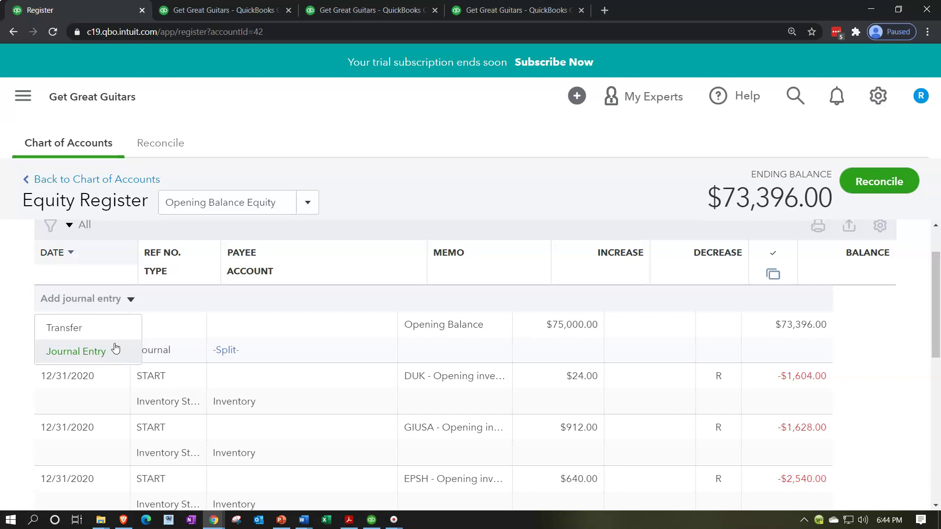
pyautogui.click(76, 351)
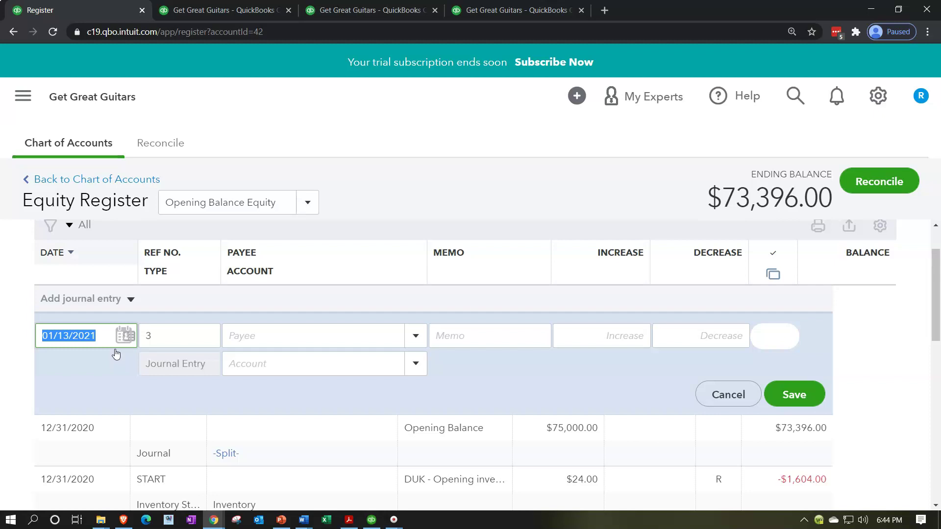
pyautogui.write('12/31/2020')
pyautogui.press('Tab')
pyautogui.press('Tab')
pyautogui.press('Tab')
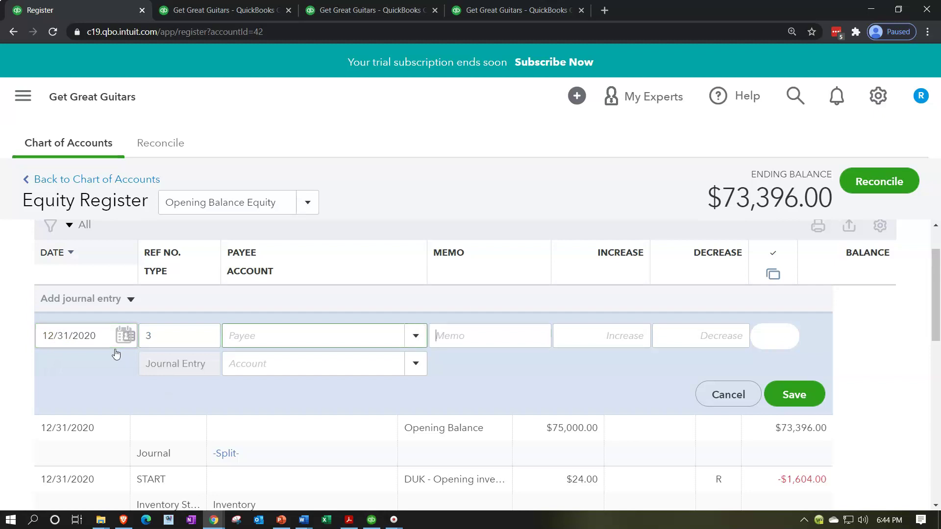
pyautogui.write('Openi')
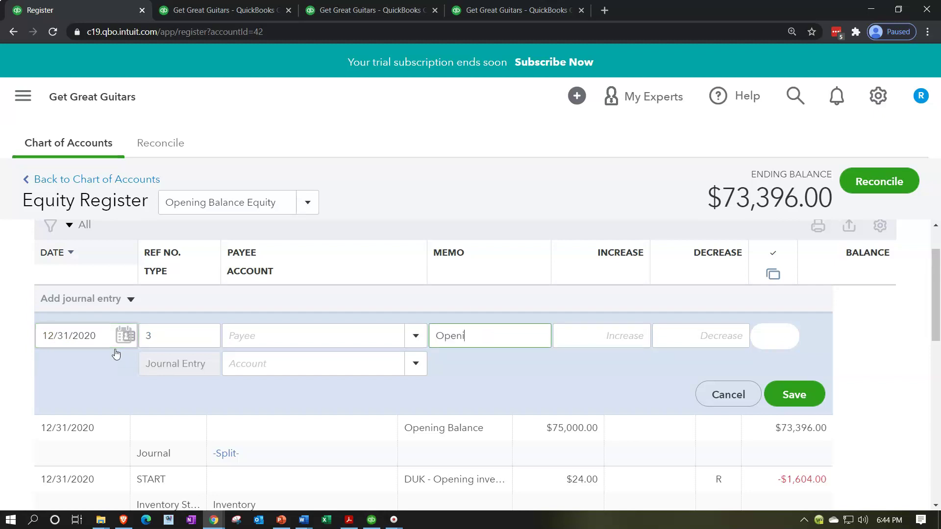
pyautogui.write('ng balance')
pyautogui.press('Tab')
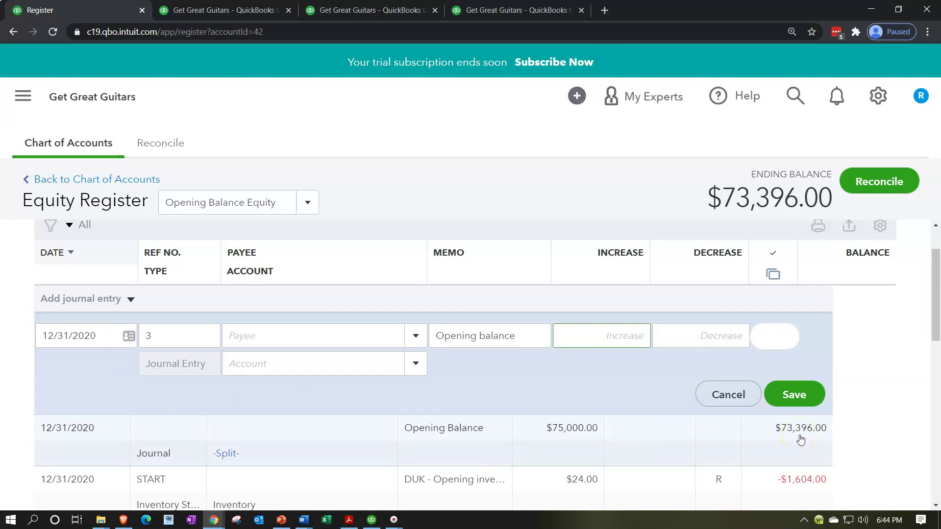
# Enter a decrease of 73,396.00 on the journal entry, assign it to the Owner's Equity account, and save it
pyautogui.click(718, 337)
pyautogui.write('73396')
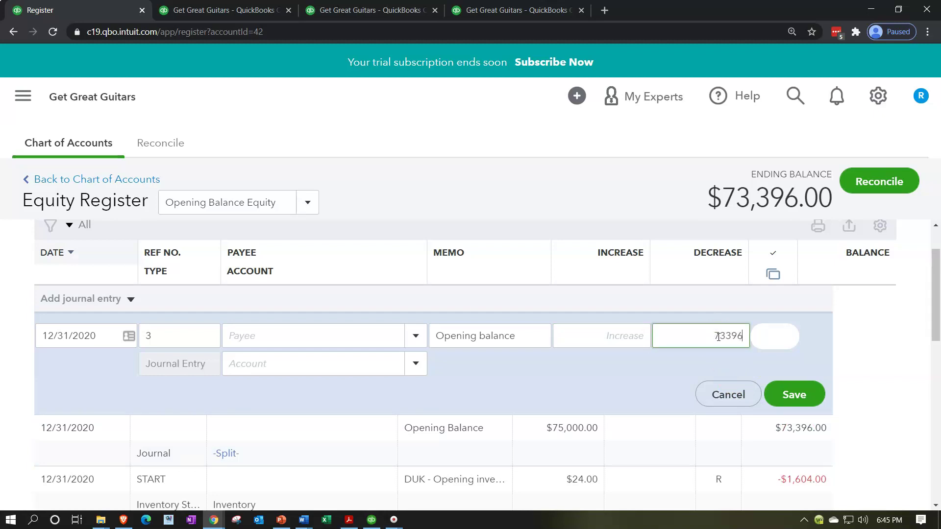
pyautogui.press('Tab')
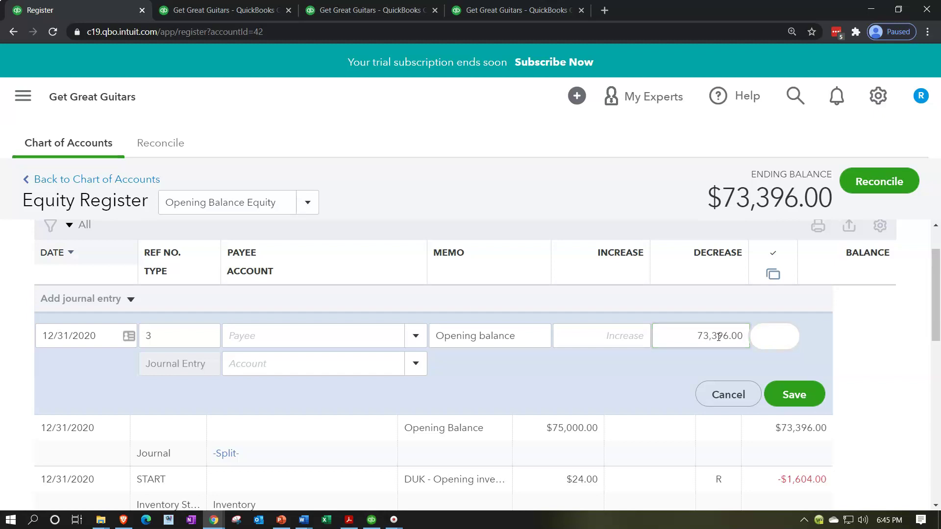
pyautogui.click(346, 369)
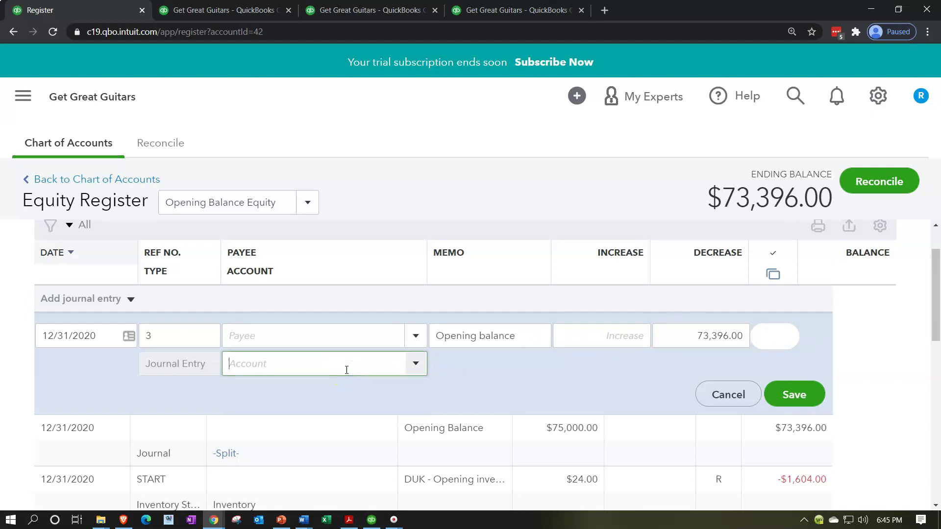
pyautogui.write('ow')
pyautogui.press('Tab')
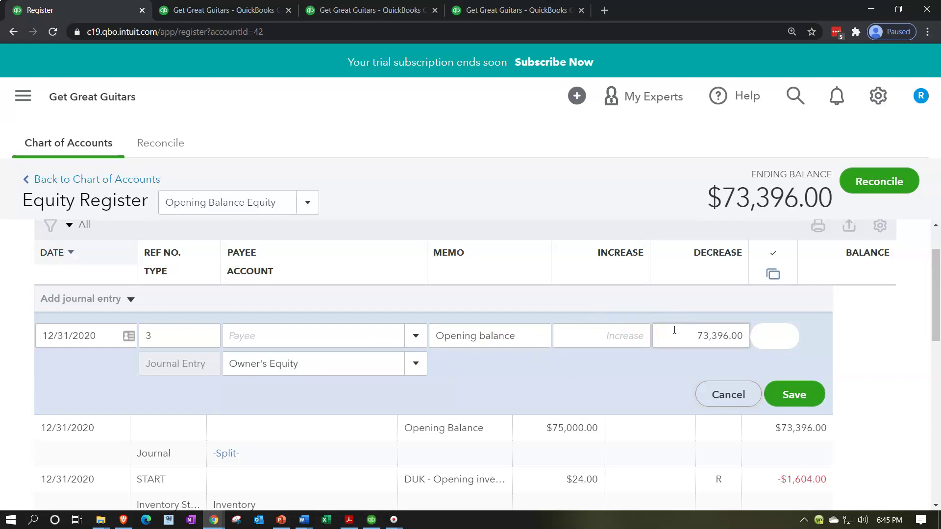
pyautogui.click(460, 385)
pyautogui.click(793, 397)
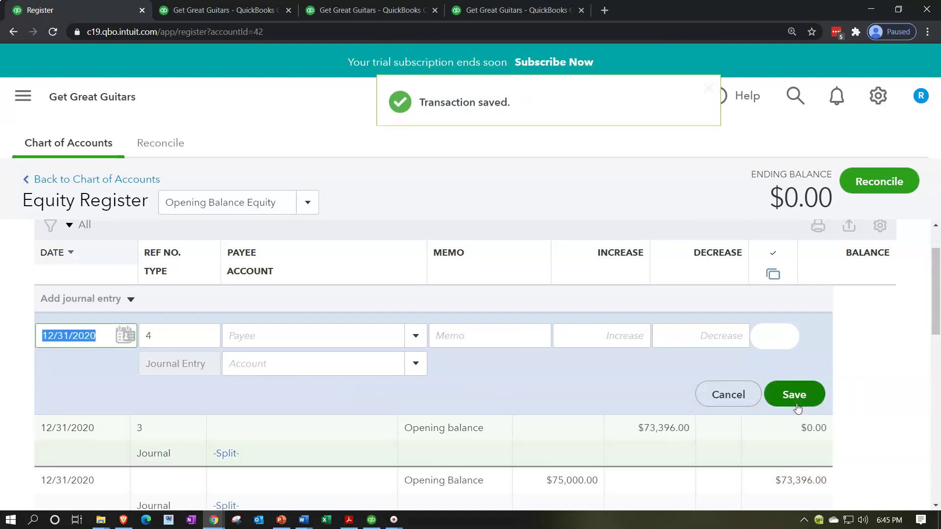
pyautogui.click(356, 119)
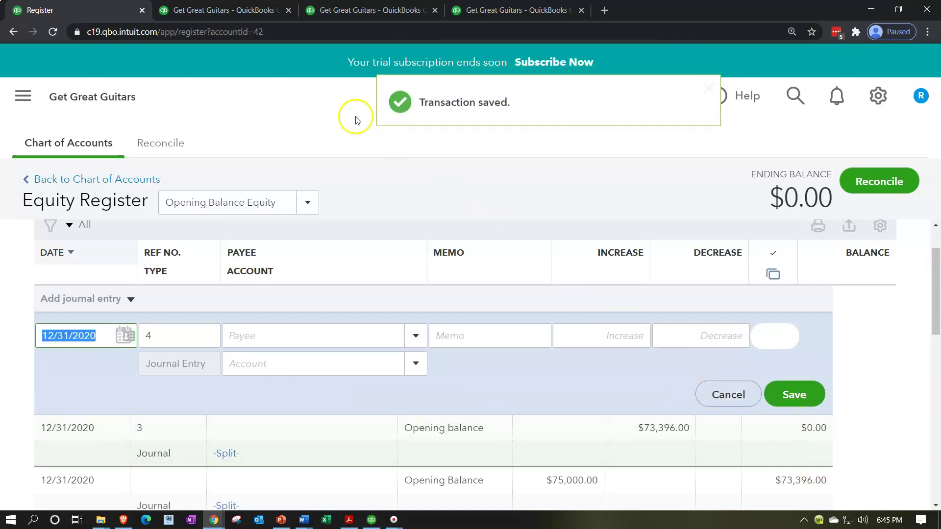
# Rerun the 2021 Balance Sheet and check the Opening Balance Equity and Owner's Equity amounts after the journal entry
pyautogui.click(227, 8)
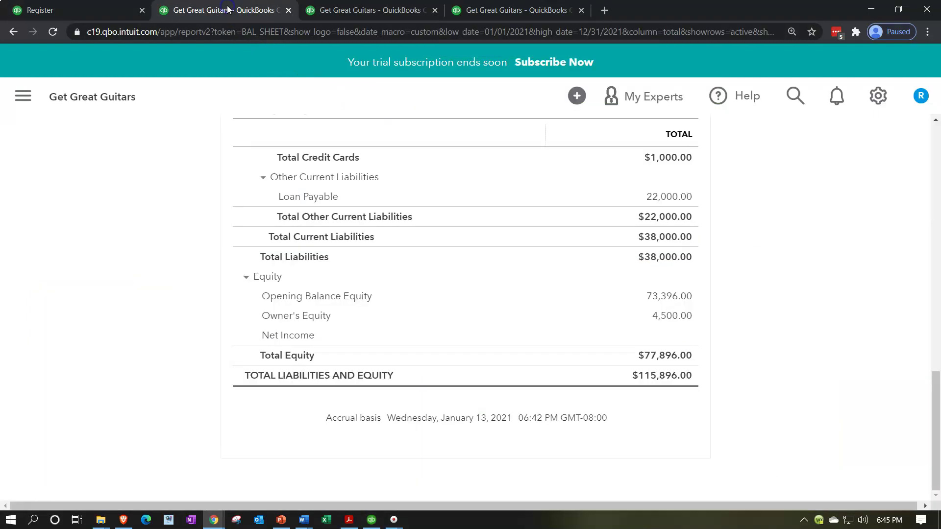
pyautogui.scroll(2, 168, 337)
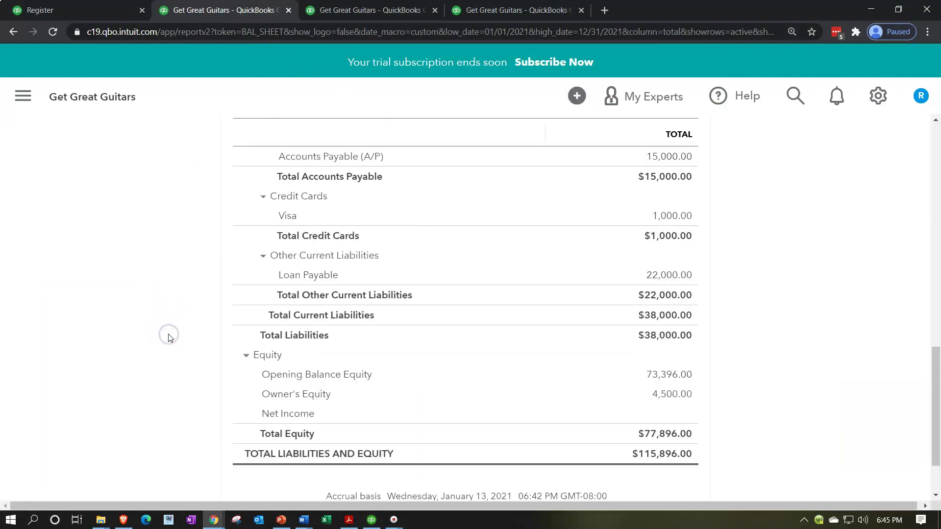
pyautogui.scroll(10, 168, 337)
pyautogui.click(548, 301)
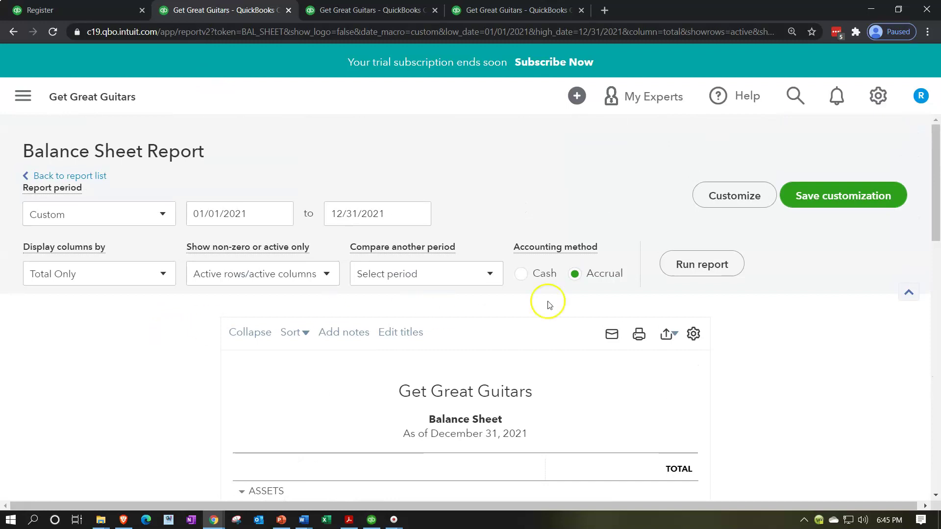
pyautogui.click(687, 264)
pyautogui.scroll(-5, 693, 267)
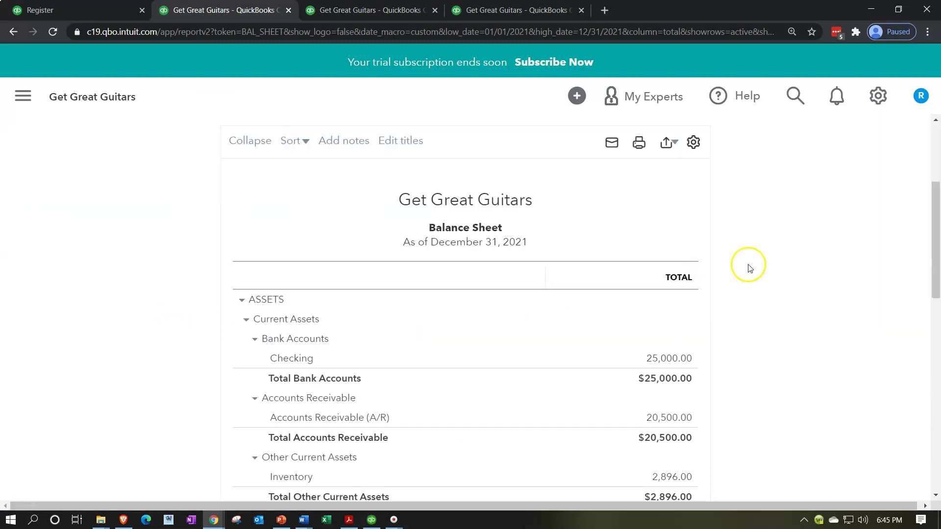
pyautogui.scroll(-8, 749, 268)
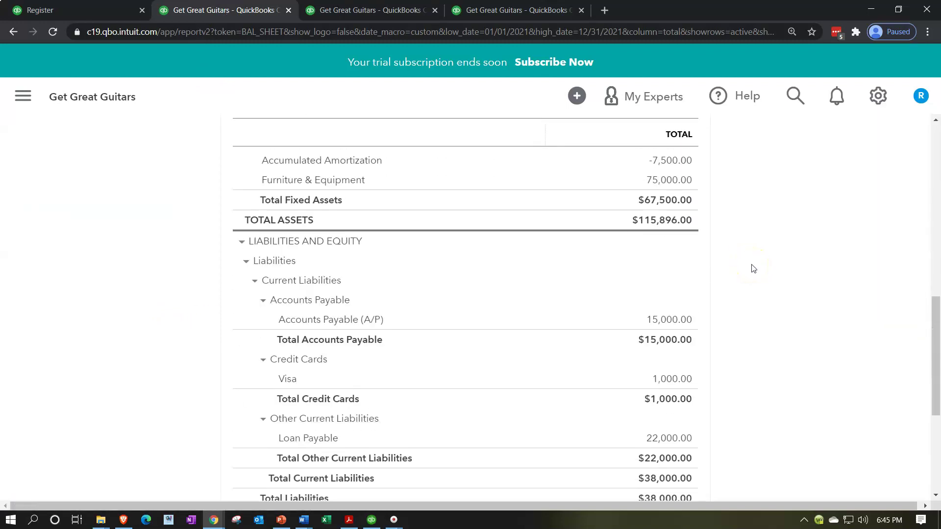
pyautogui.scroll(-5, 753, 267)
pyautogui.click(650, 308)
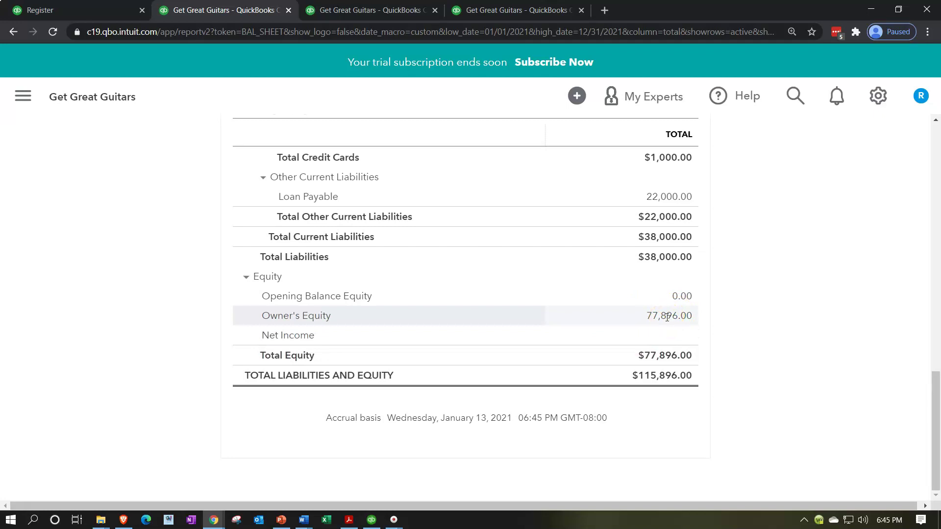
pyautogui.click(652, 370)
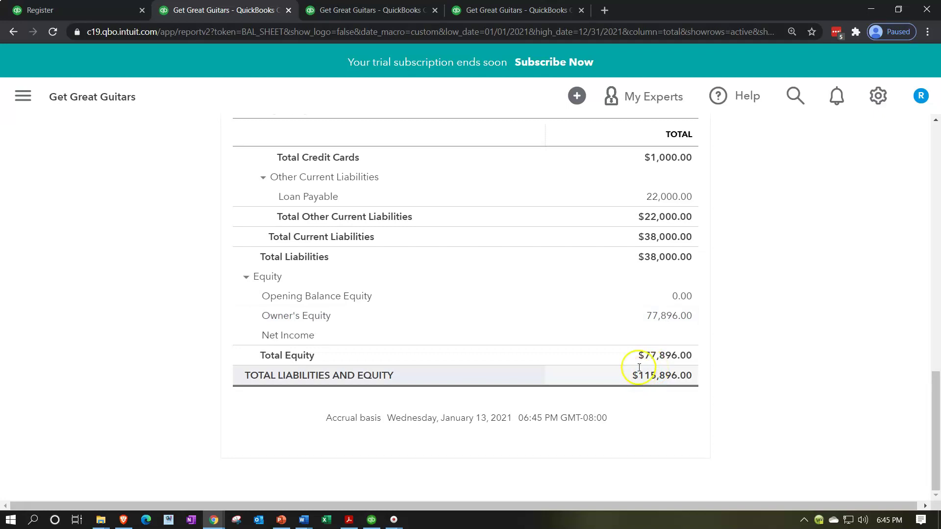
# Open the transaction report behind Opening Balance Equity and run it for 01/01/2020 to 12/31/2020
pyautogui.click(680, 300)
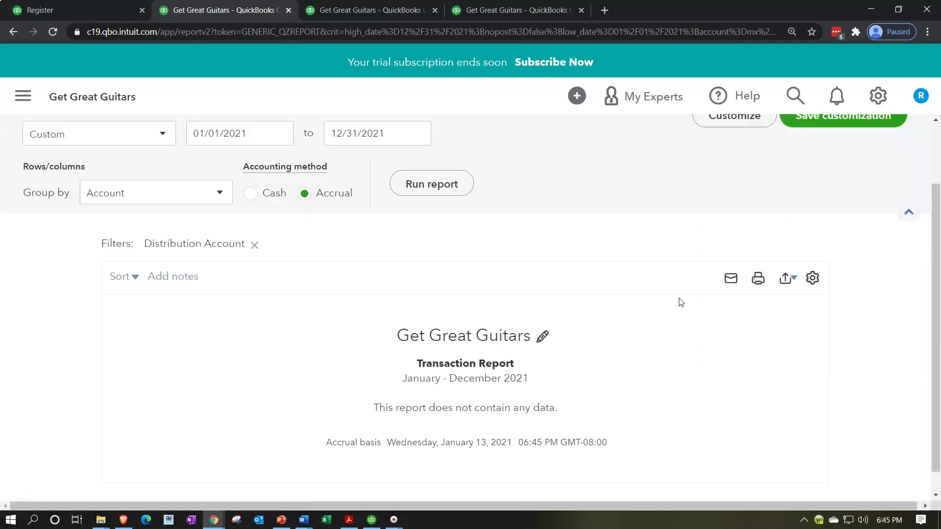
pyautogui.click(264, 135)
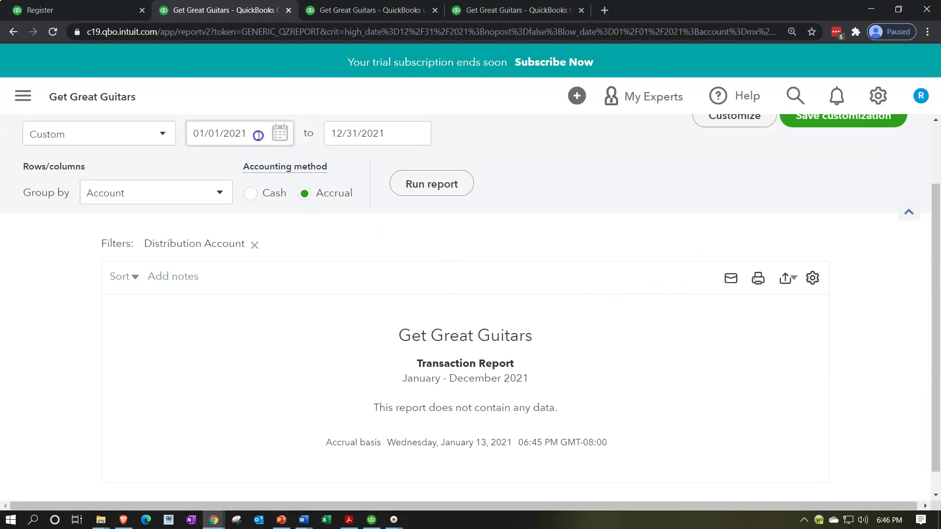
pyautogui.write('010120')
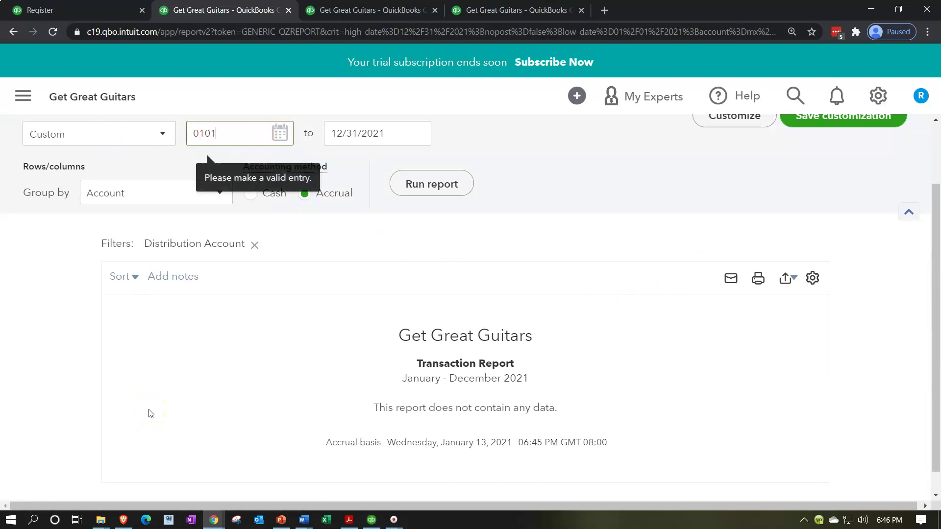
pyautogui.press('Tab')
pyautogui.write('123120')
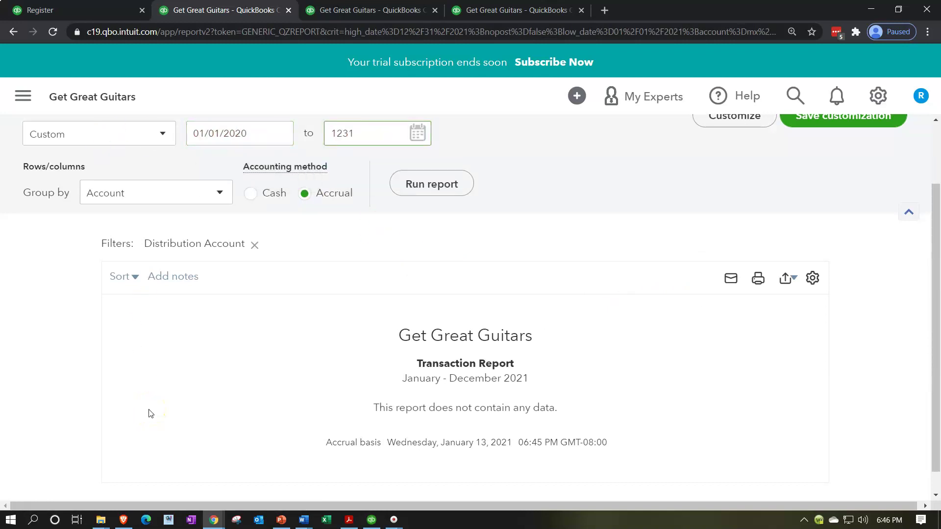
pyautogui.press('Tab')
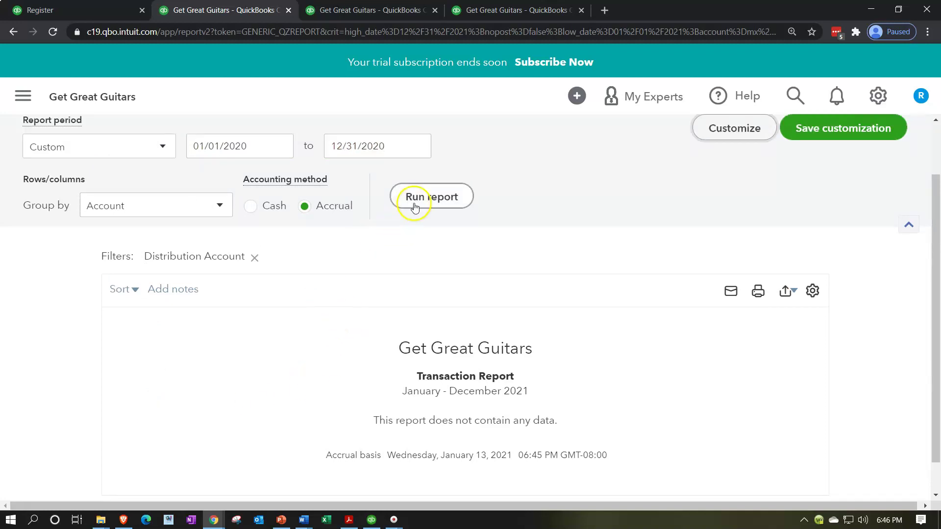
pyautogui.click(413, 203)
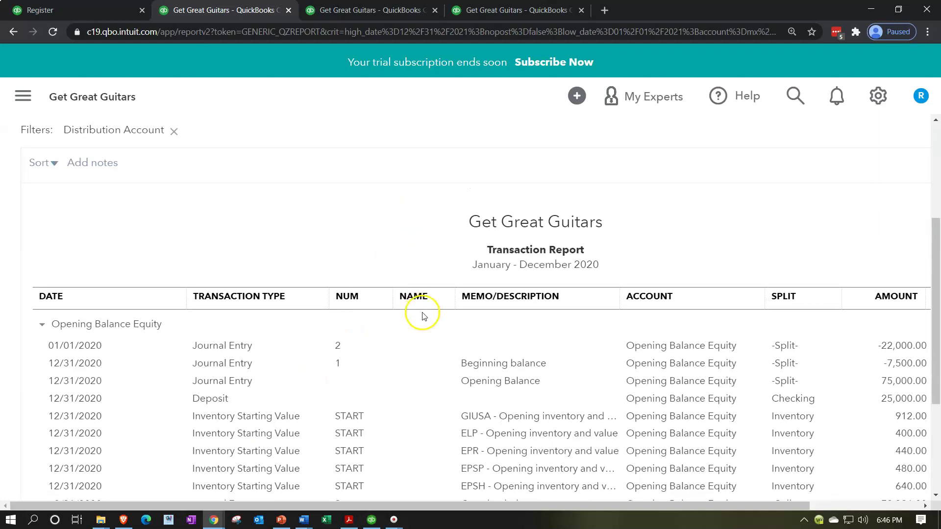
# Review the Opening Balance Equity transactions, inspect the debit and credit lines of journal entry 3, and close the entry
pyautogui.scroll(-3, 425, 316)
pyautogui.hotkey('ctrl', '-')
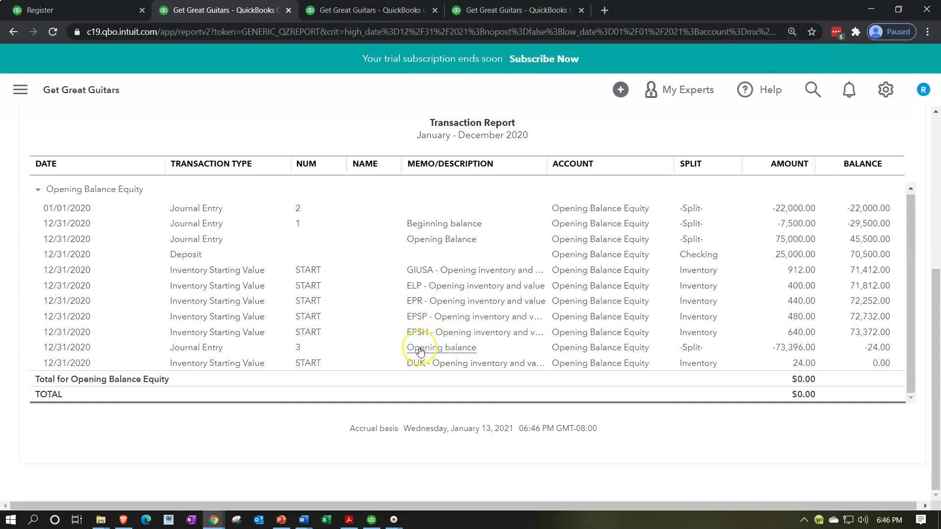
pyautogui.click(793, 348)
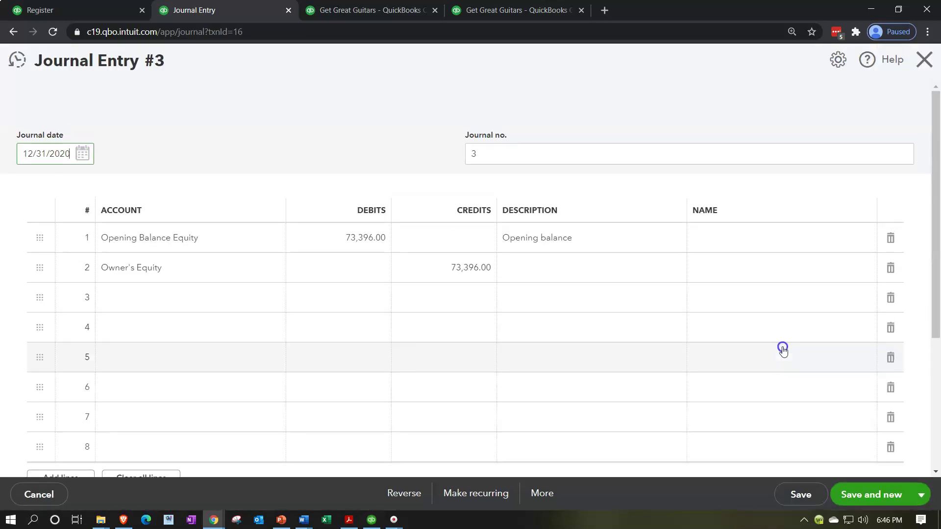
pyautogui.click(781, 348)
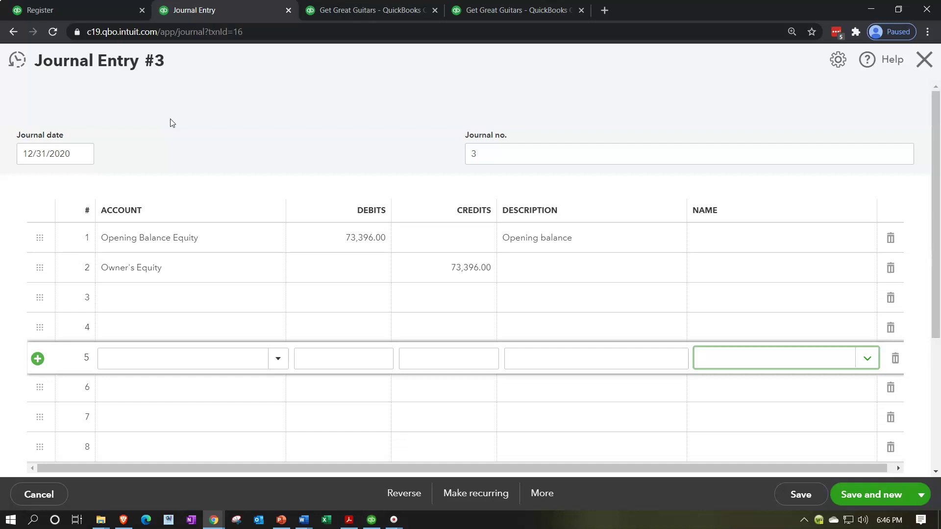
pyautogui.click(925, 59)
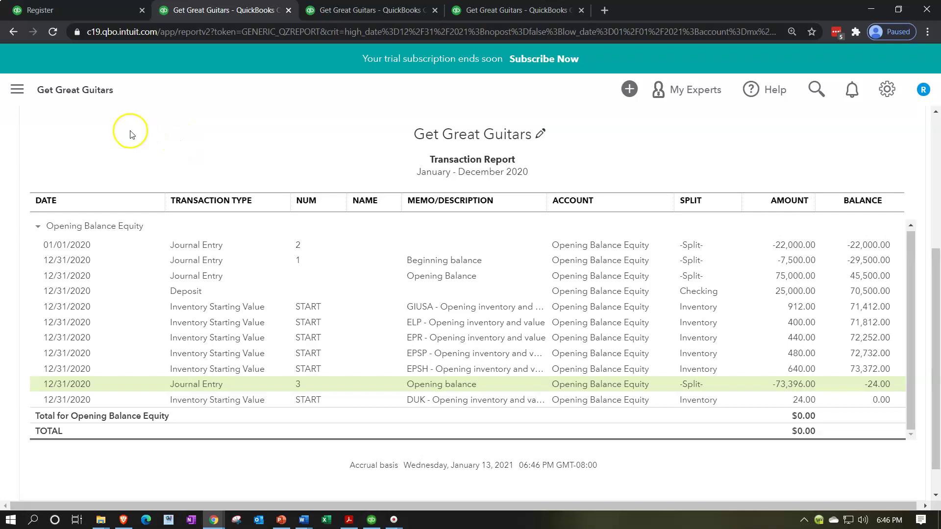
# Return to the 2021 Balance Sheet and compare its equity balances with the trial balance PDF in Acrobat Reader
pyautogui.click(104, 159)
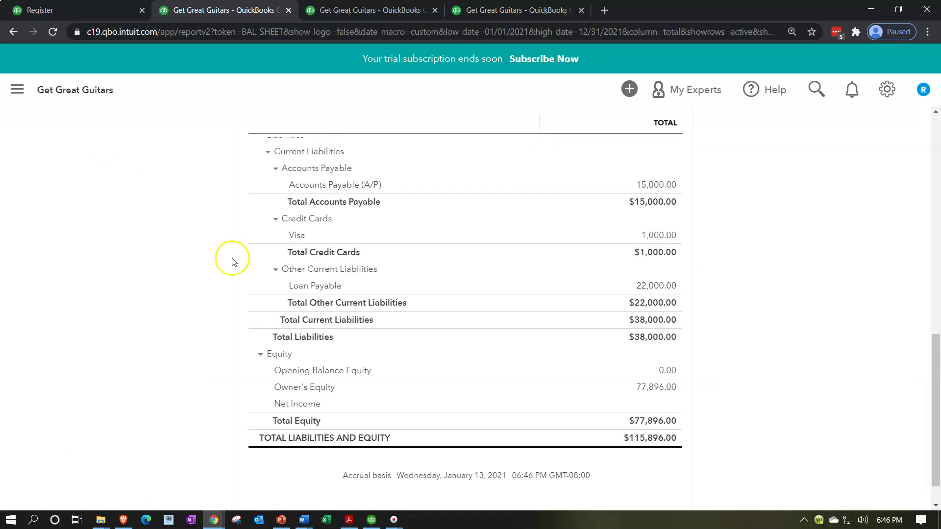
pyautogui.scroll(1, 238, 342)
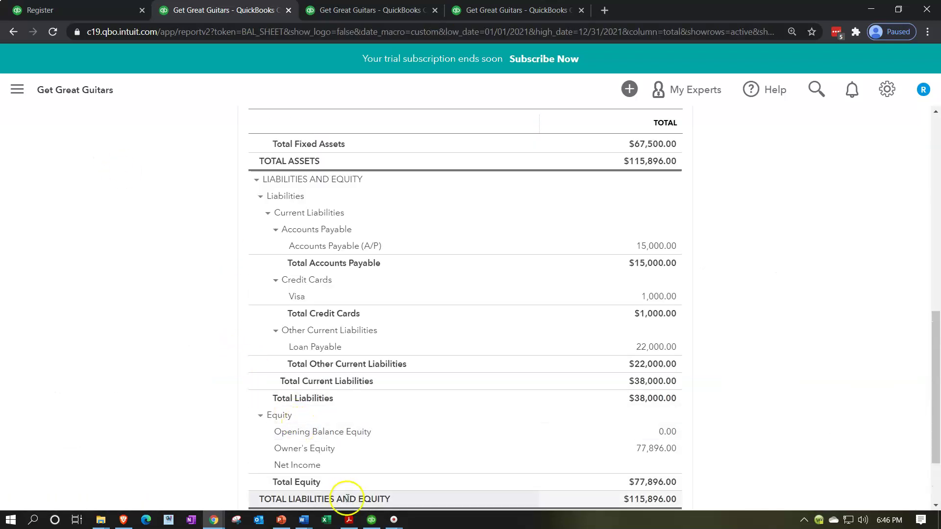
pyautogui.click(347, 522)
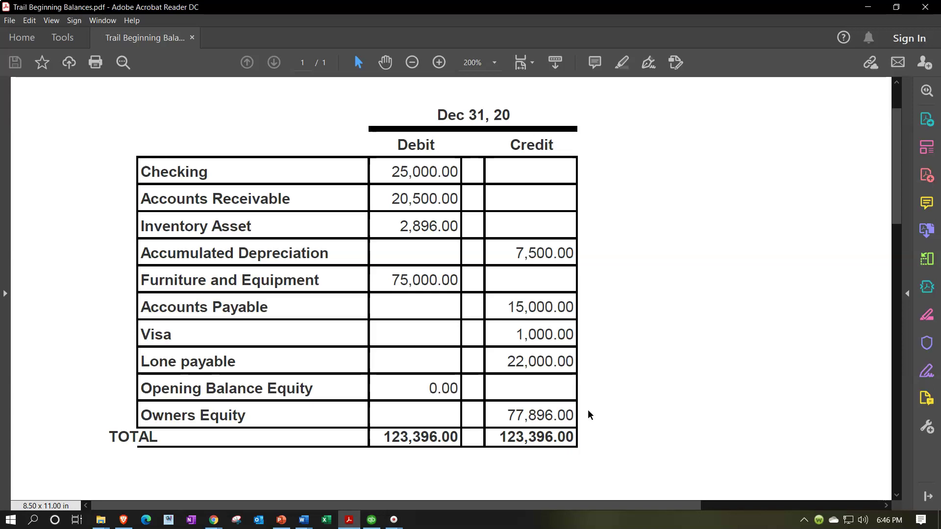
pyautogui.click(351, 522)
pyautogui.scroll(-1, 539, 402)
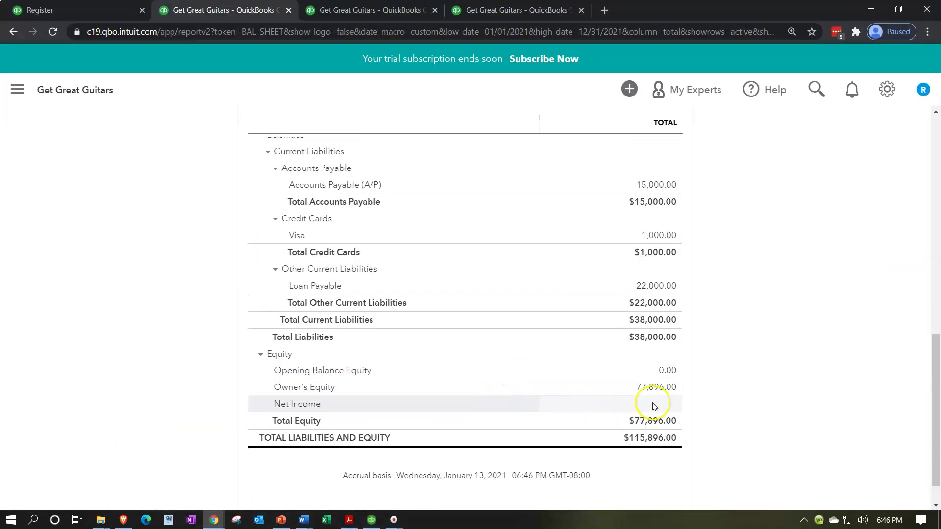
# Rerun the 2021 Profit and Loss report and the Trial Balance to check the account balances
pyautogui.click(351, 11)
pyautogui.click(594, 180)
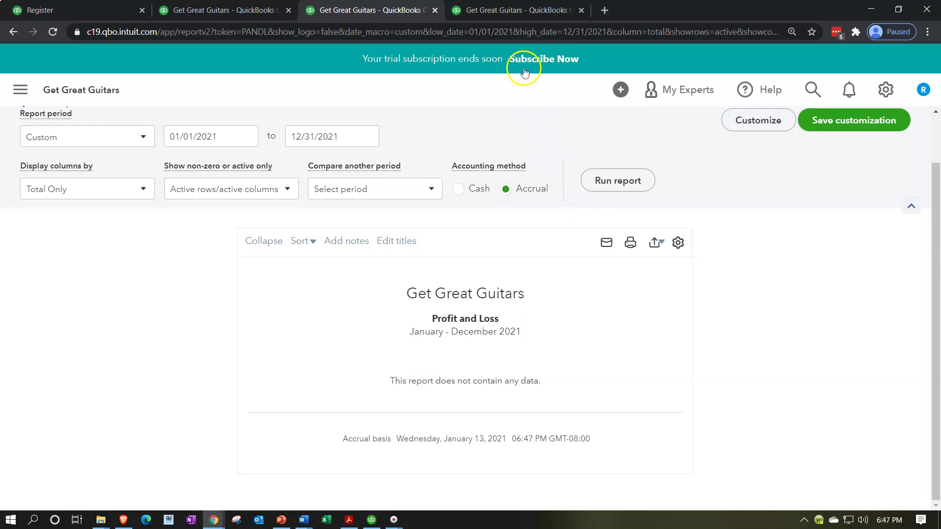
pyautogui.click(520, 15)
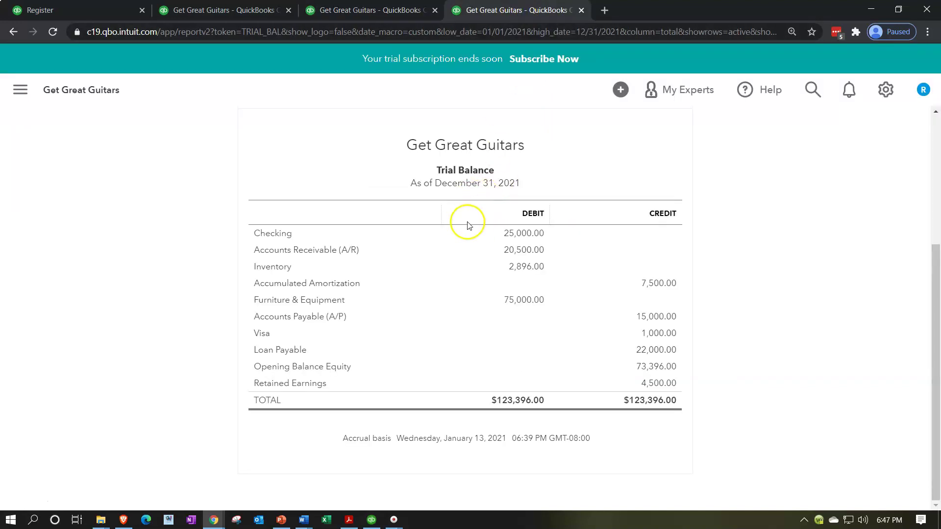
pyautogui.scroll(3, 468, 223)
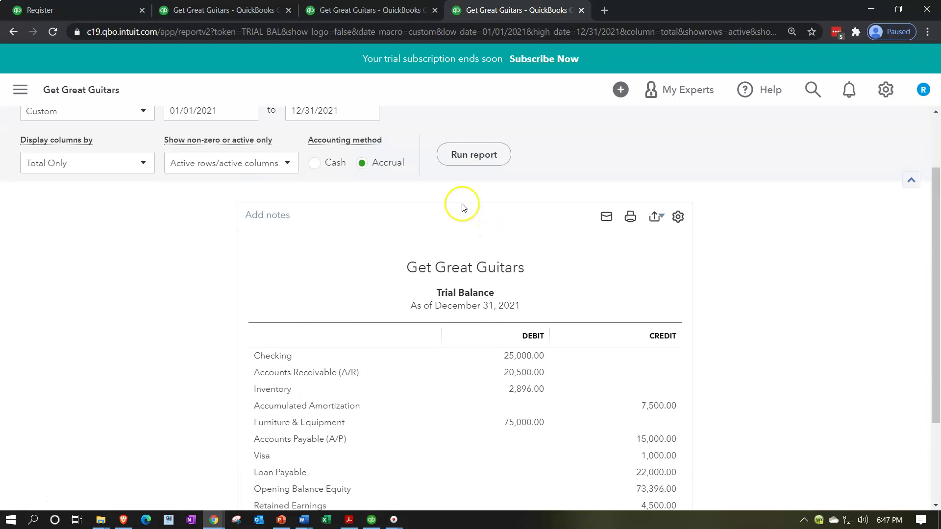
pyautogui.click(460, 155)
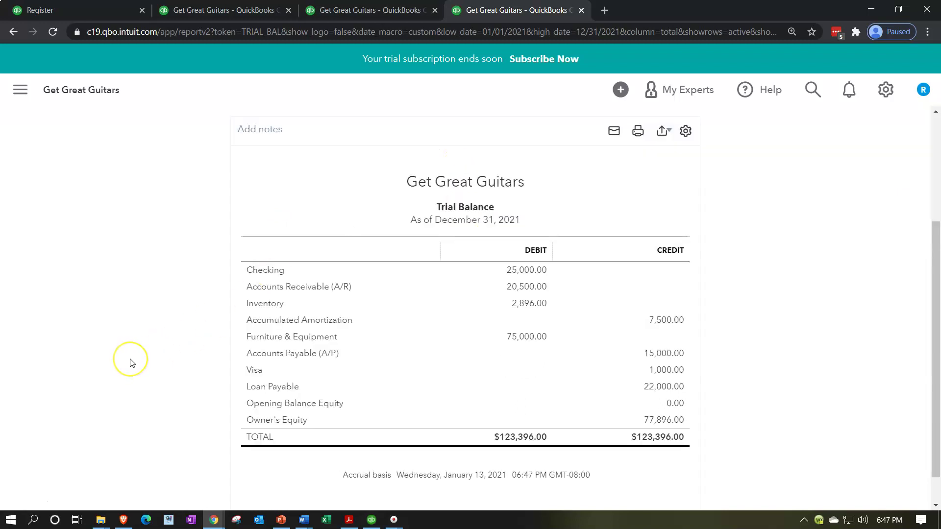